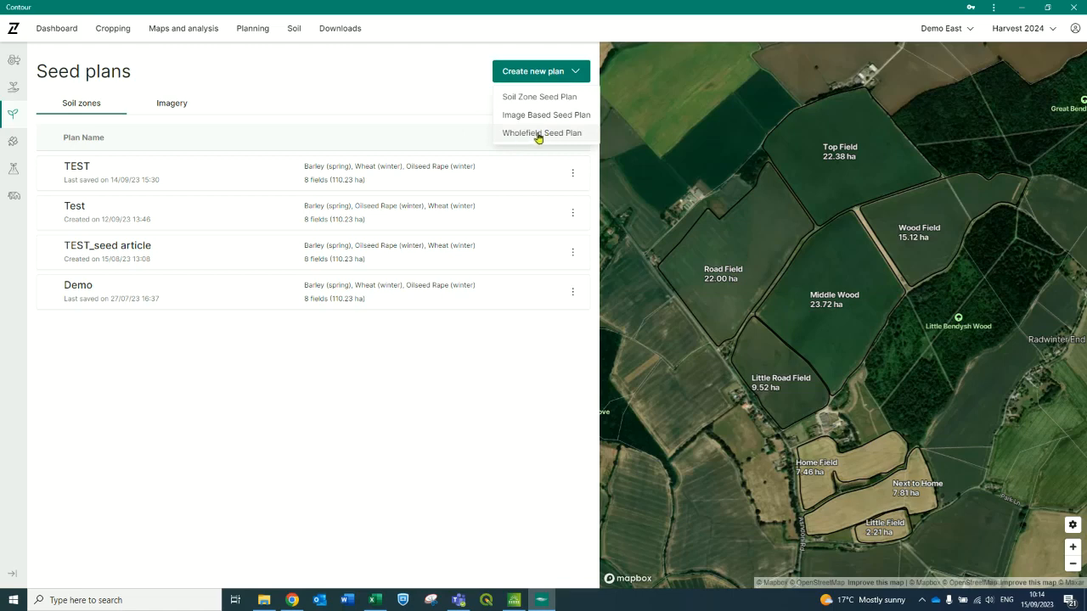
Create a new wholefield seed plan and name it TEST-DEMO
left_click(537, 135)
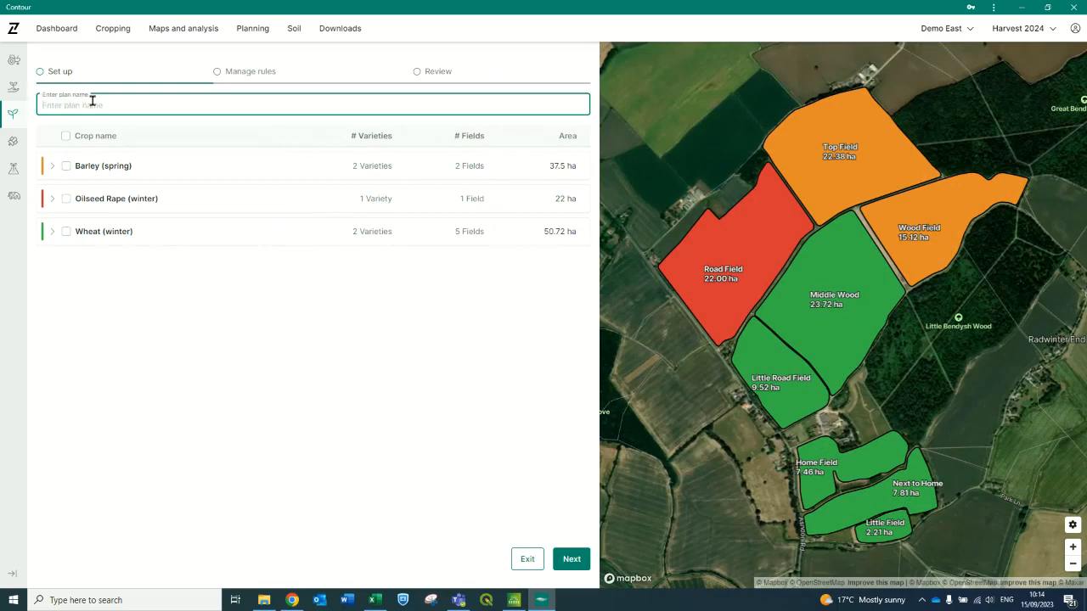
type("TEST-DEMO")
left_click(67, 137)
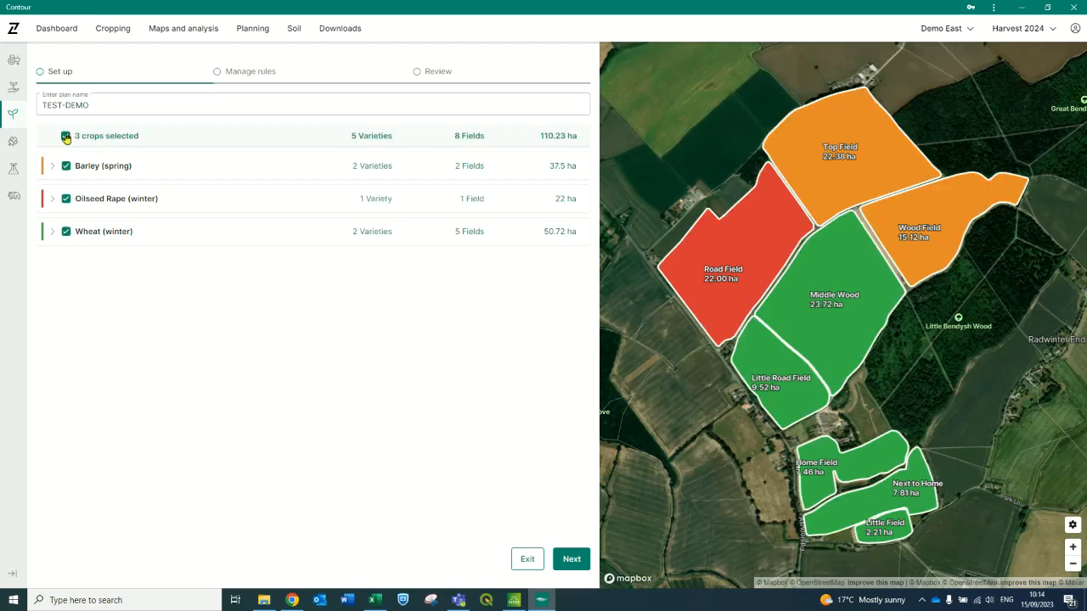
left_click(66, 137)
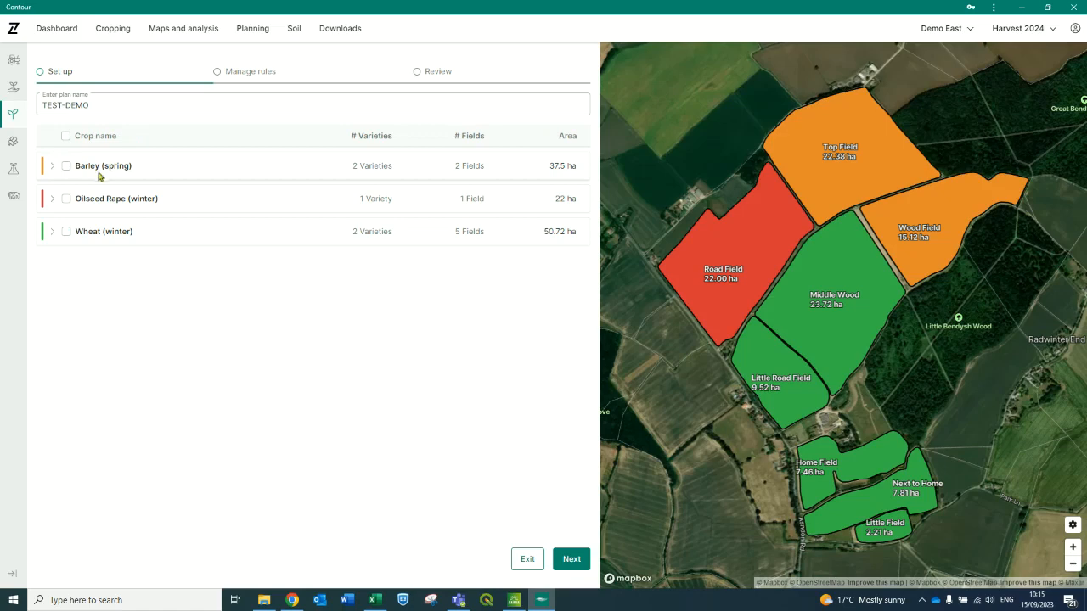
left_click(65, 168)
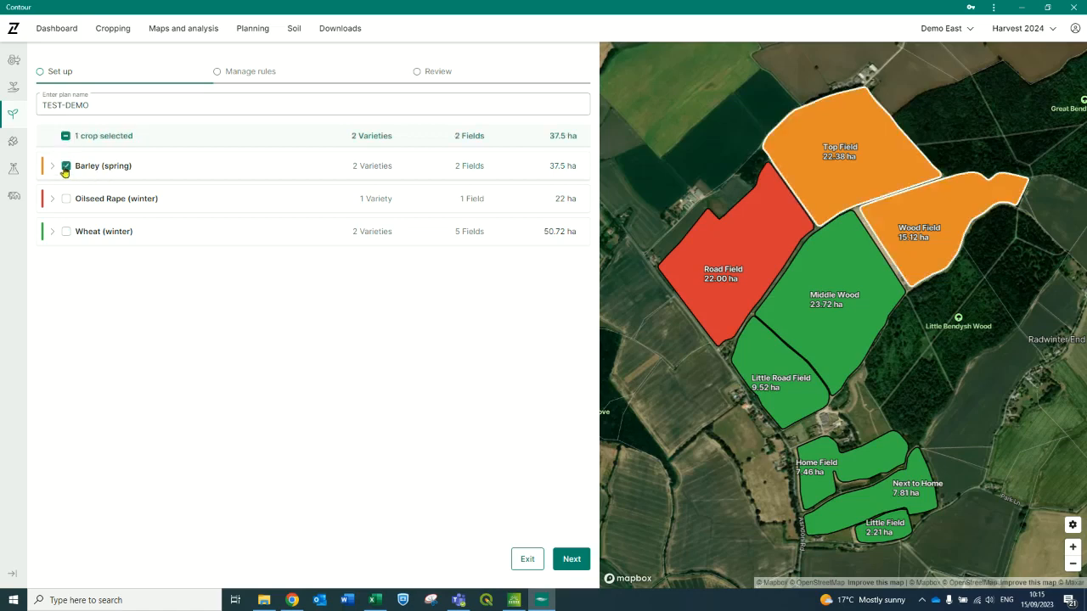
left_click(66, 168)
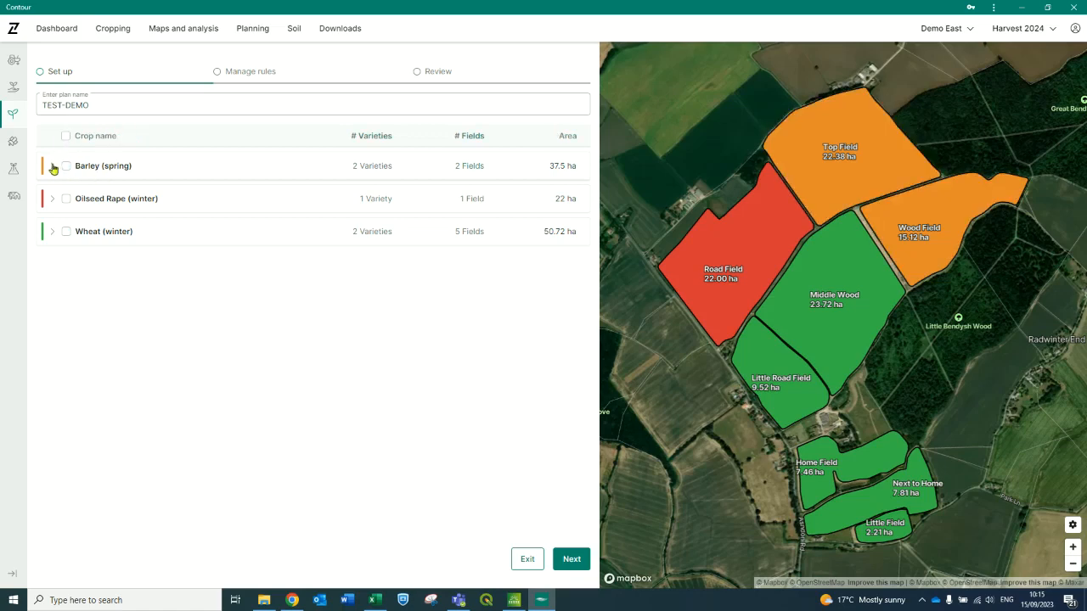
left_click(51, 166)
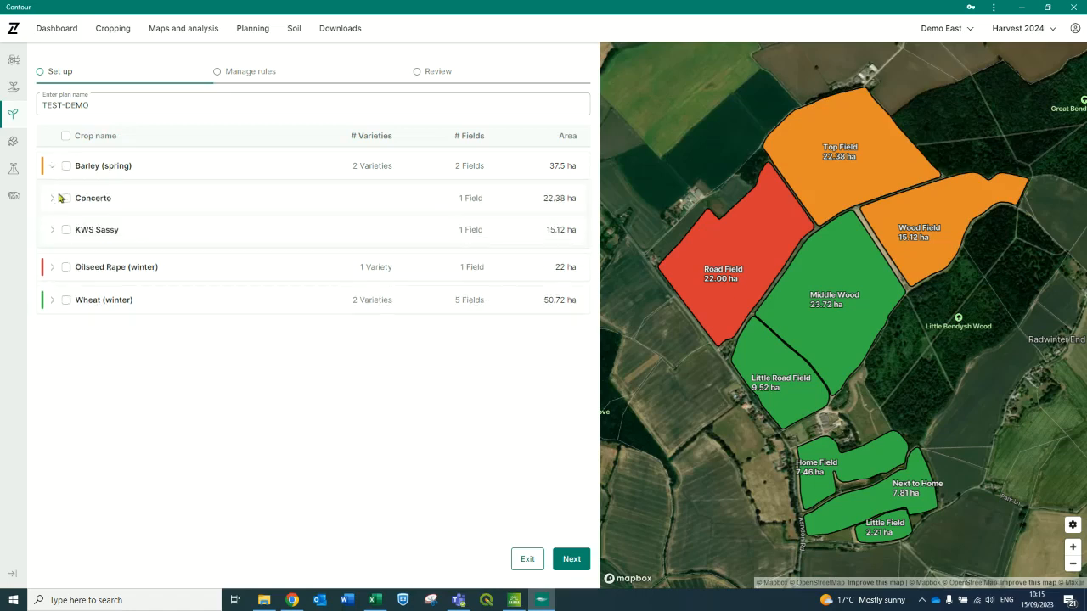
left_click(52, 200)
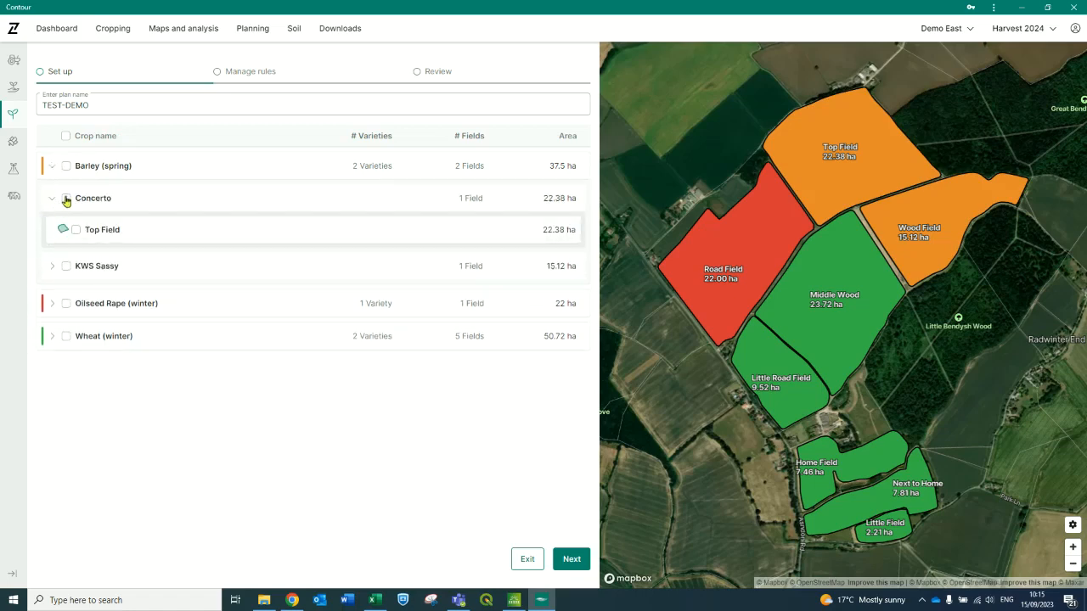
left_click(66, 200)
left_click(67, 200)
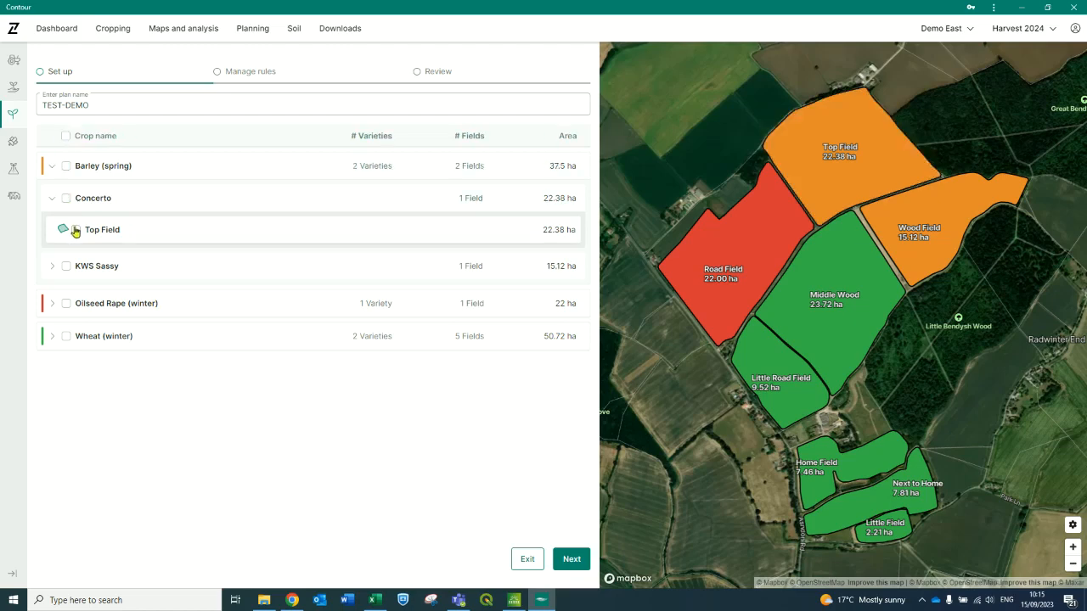
left_click(75, 231)
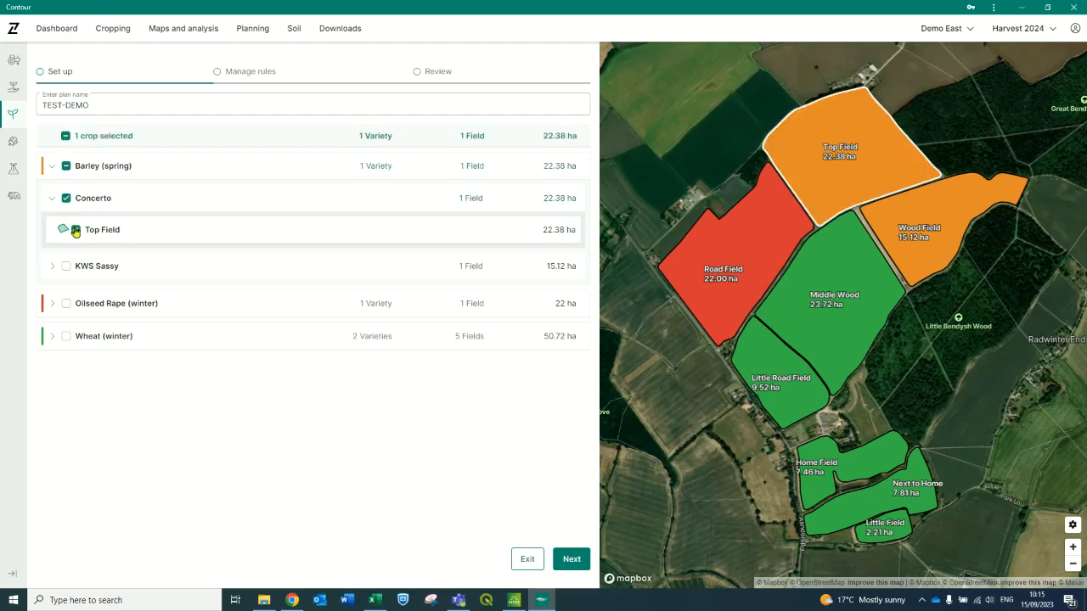
left_click(75, 231)
left_click(52, 166)
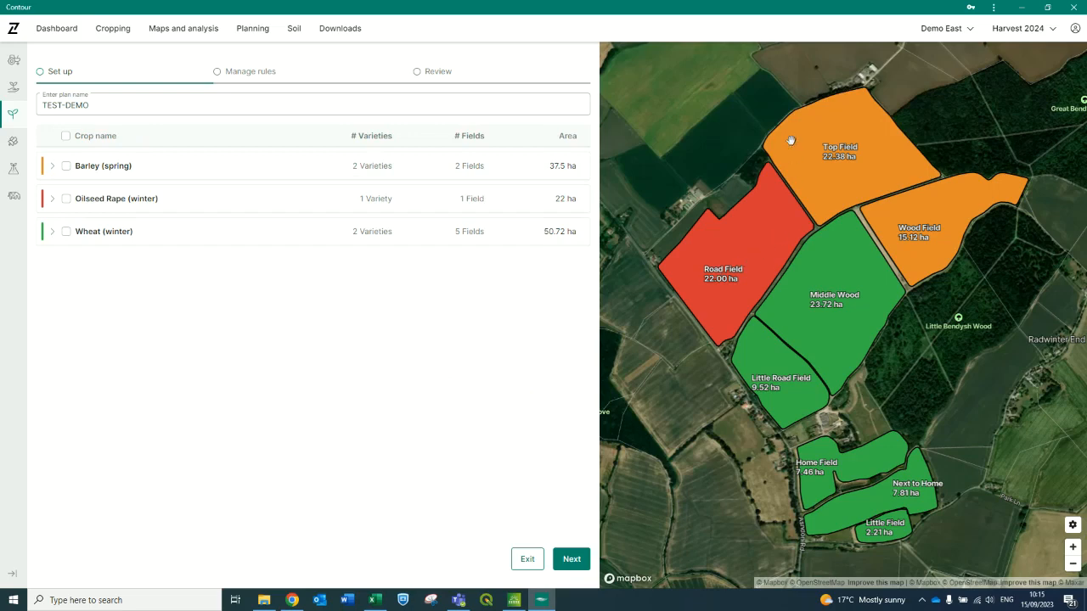
Select Top Field, Wood Field, Road Field and all remaining crops for the plan, and proceed to adding its rules
left_click(838, 146)
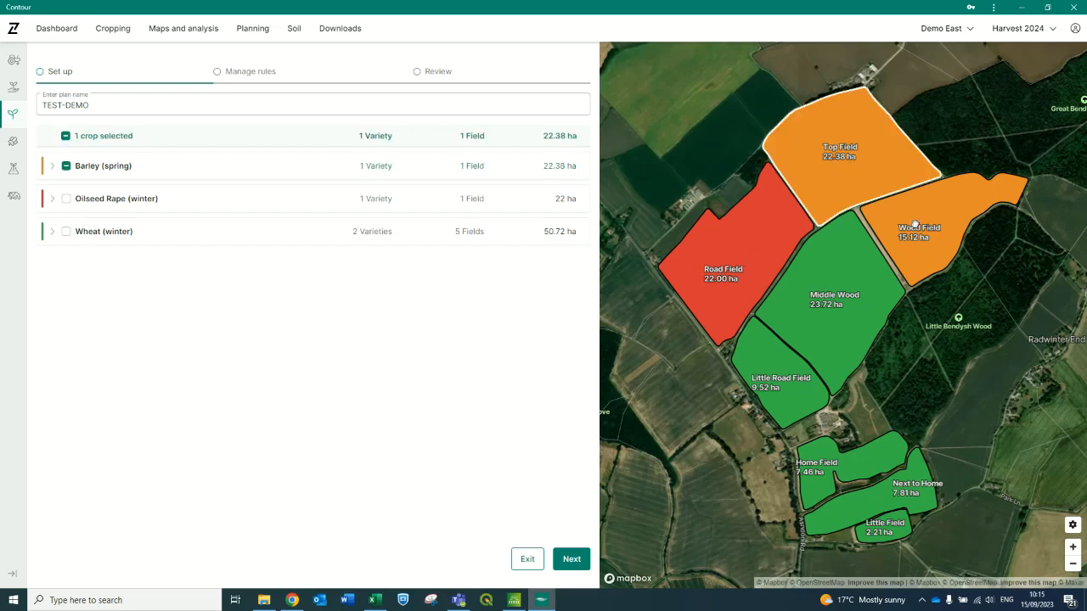
left_click(916, 224)
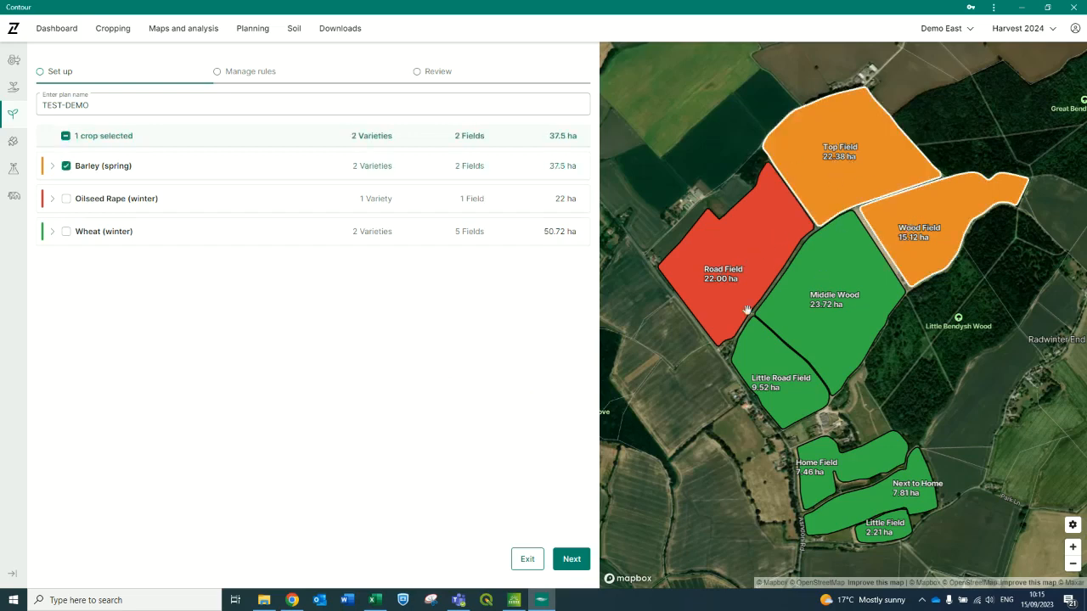
left_click(708, 305)
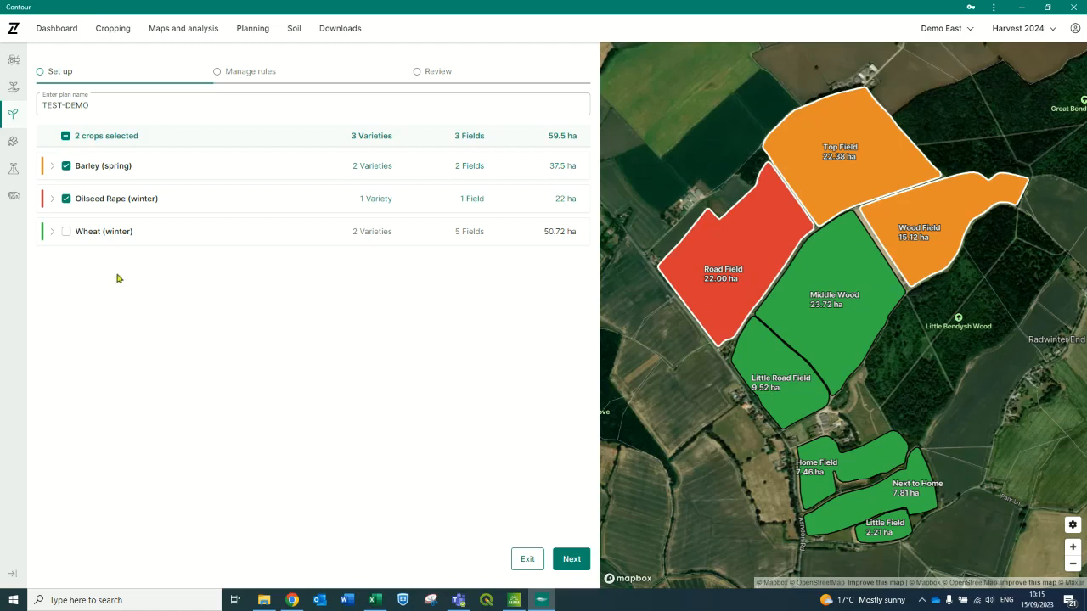
left_click(64, 137)
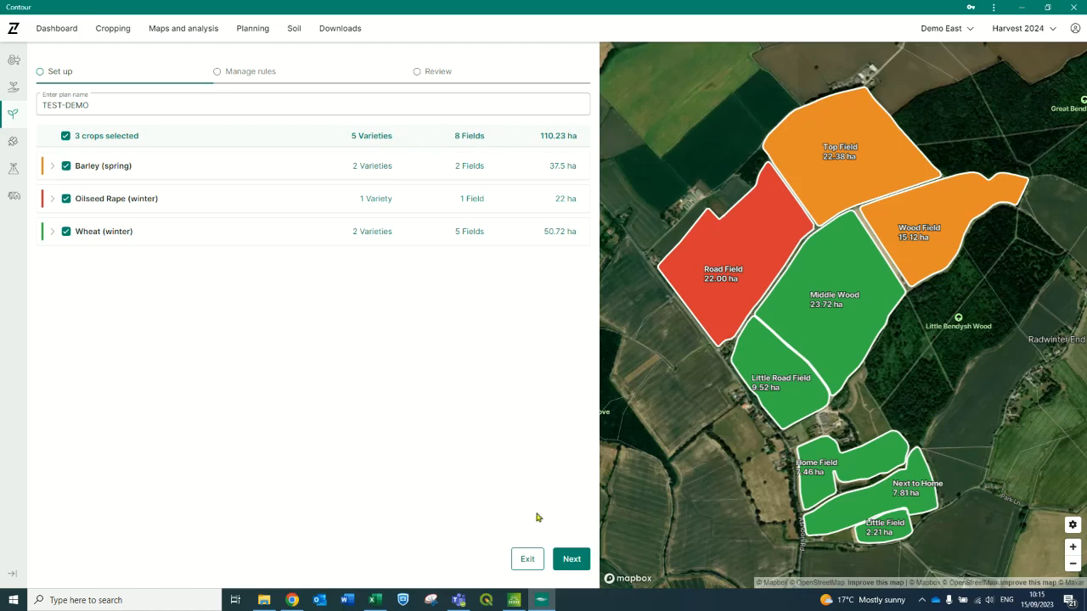
left_click(575, 559)
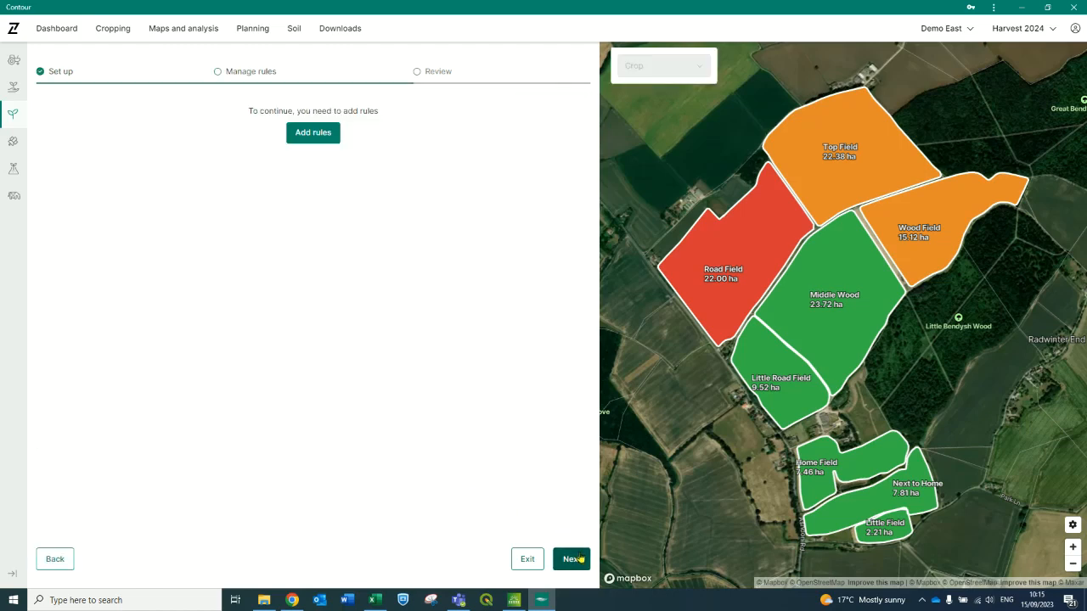
left_click(312, 136)
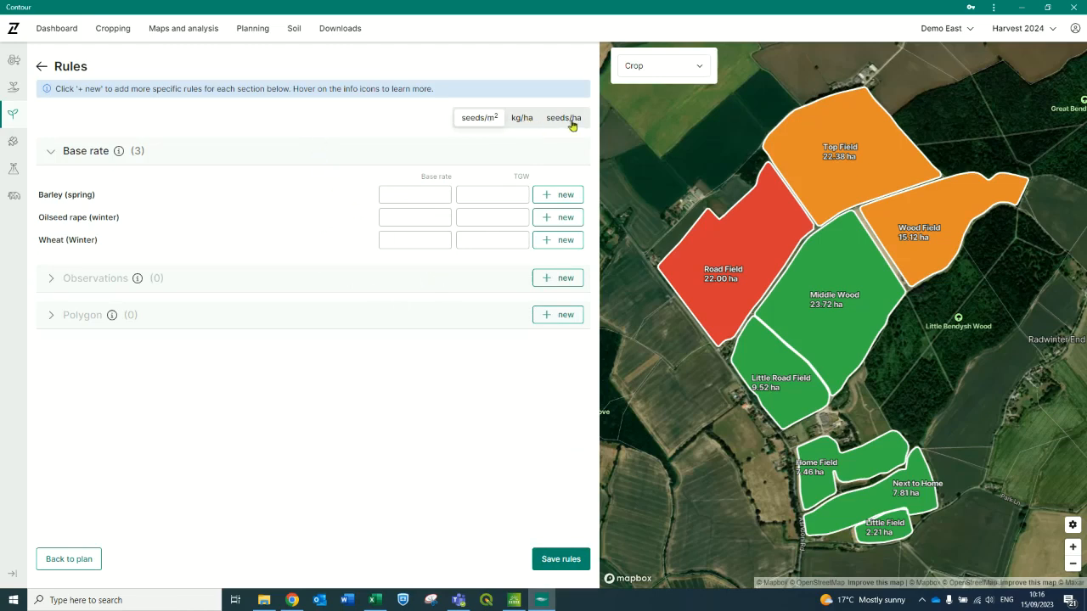
left_click(524, 118)
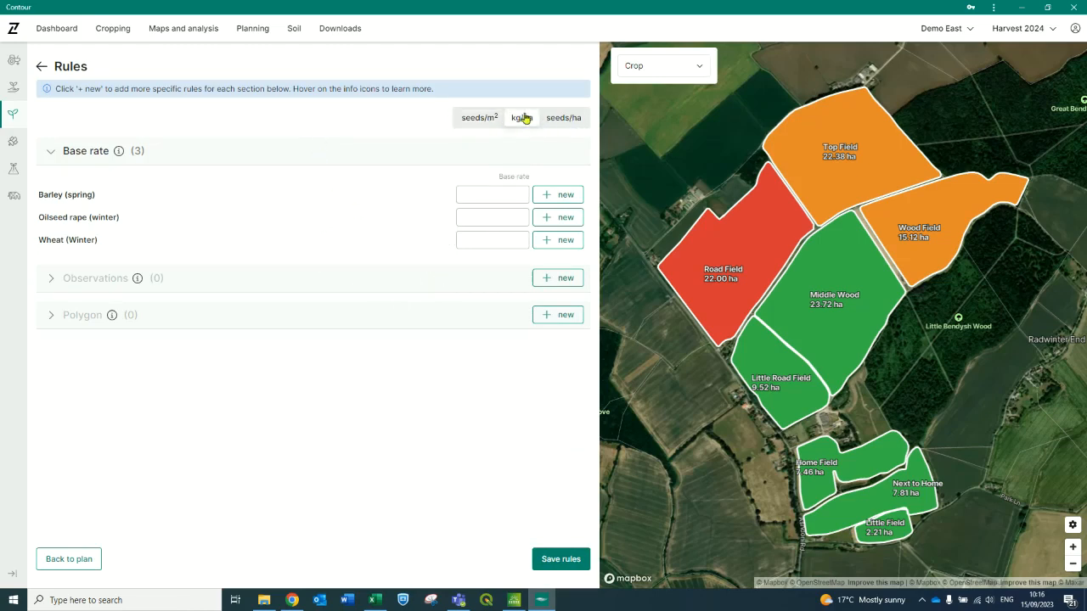
left_click(558, 120)
left_click(477, 119)
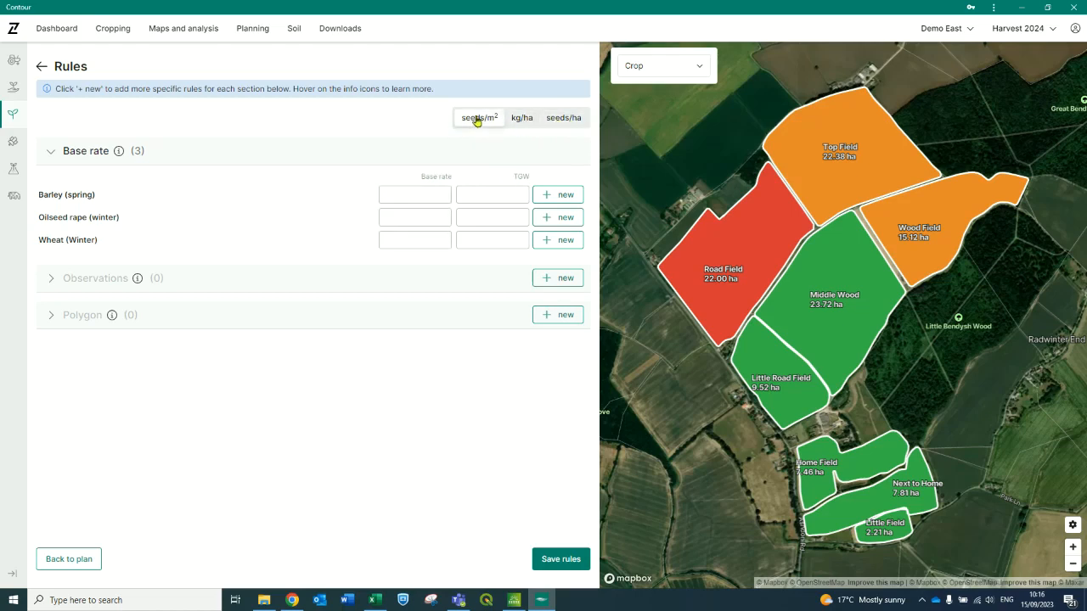
Set the spring barley base rate to 375 seeds/m² and its TGW to 50
left_click(408, 192)
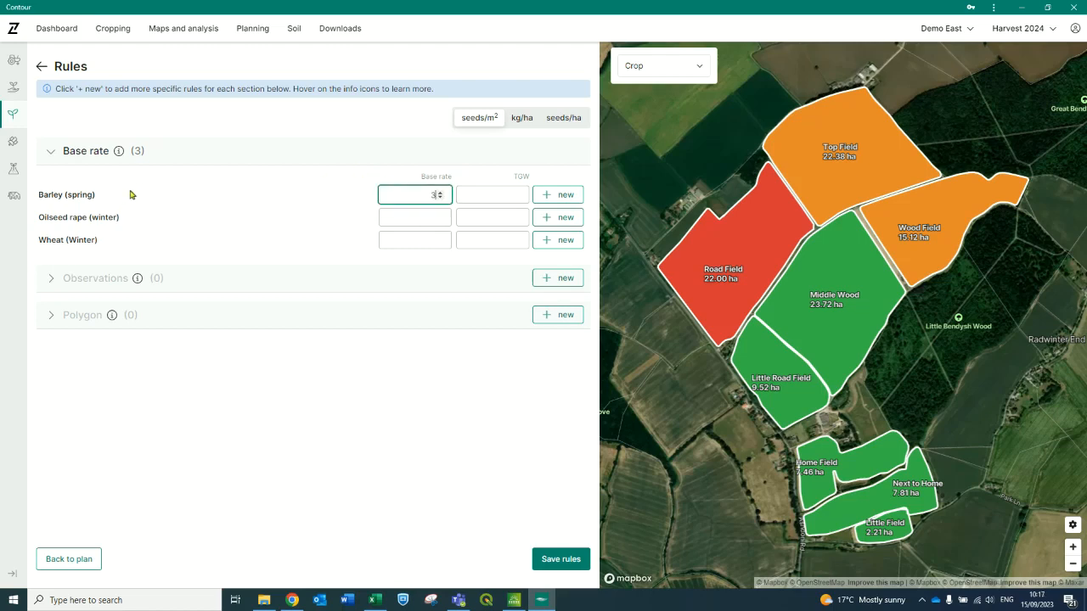
type("375")
left_click(463, 192)
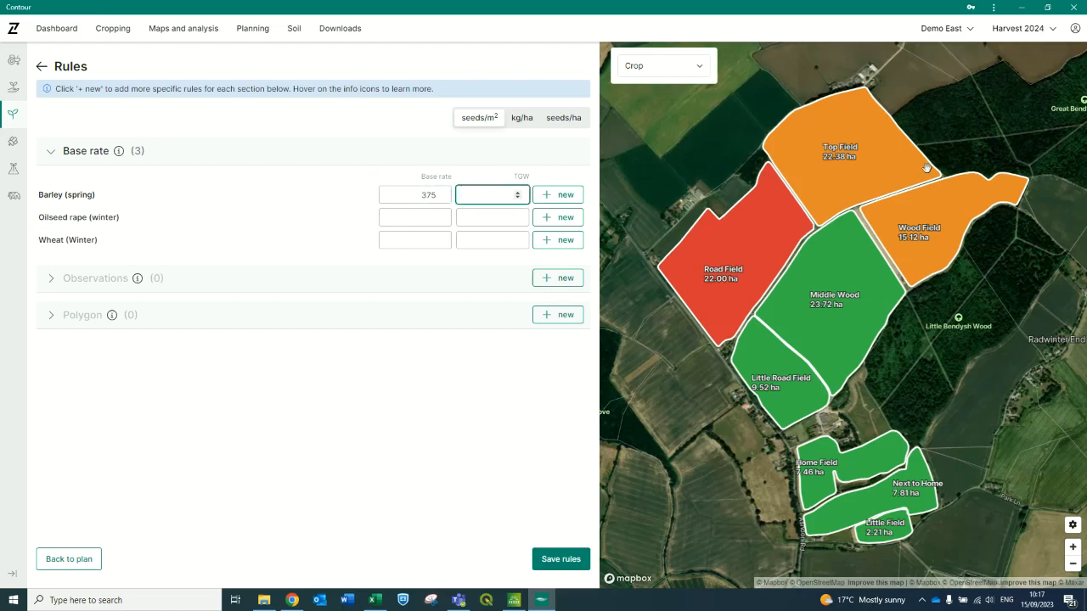
type("50")
Add a spring barley base rate rule for the Concerto variety, applied to all fields
left_click(561, 197)
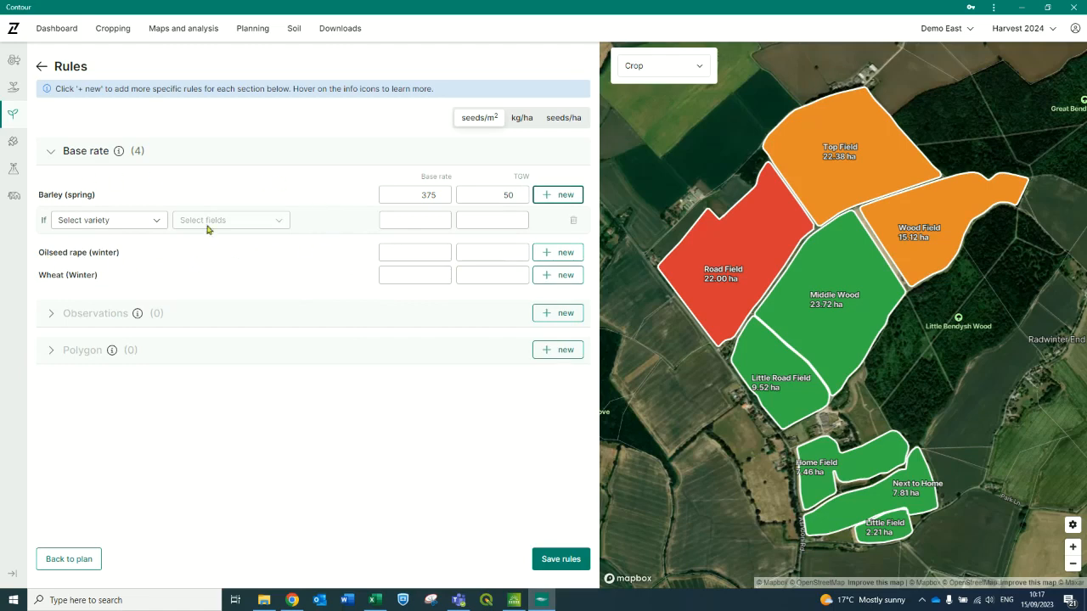
left_click(72, 227)
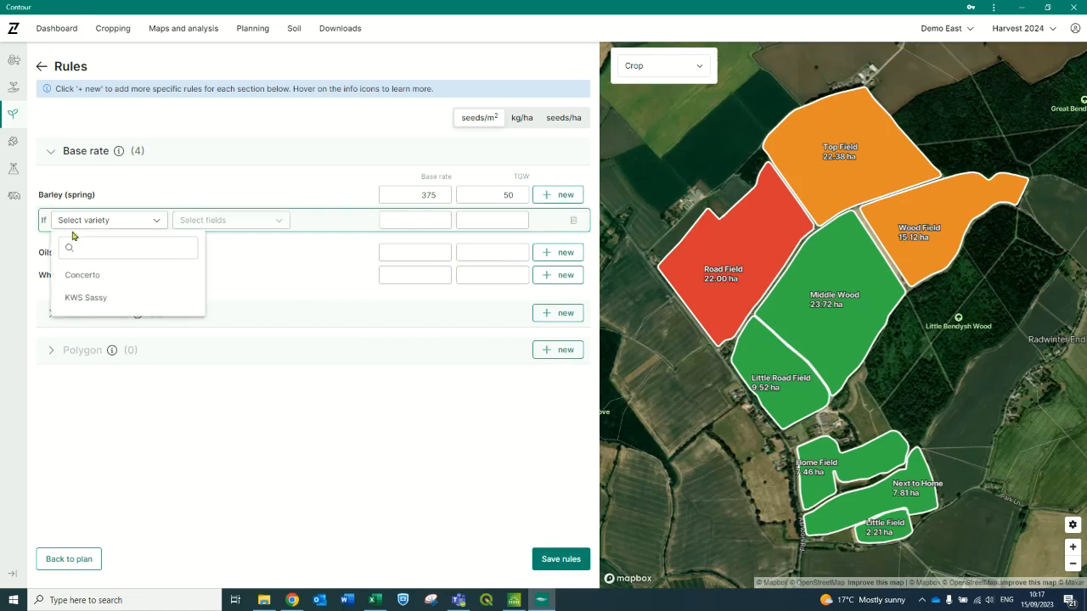
left_click(94, 281)
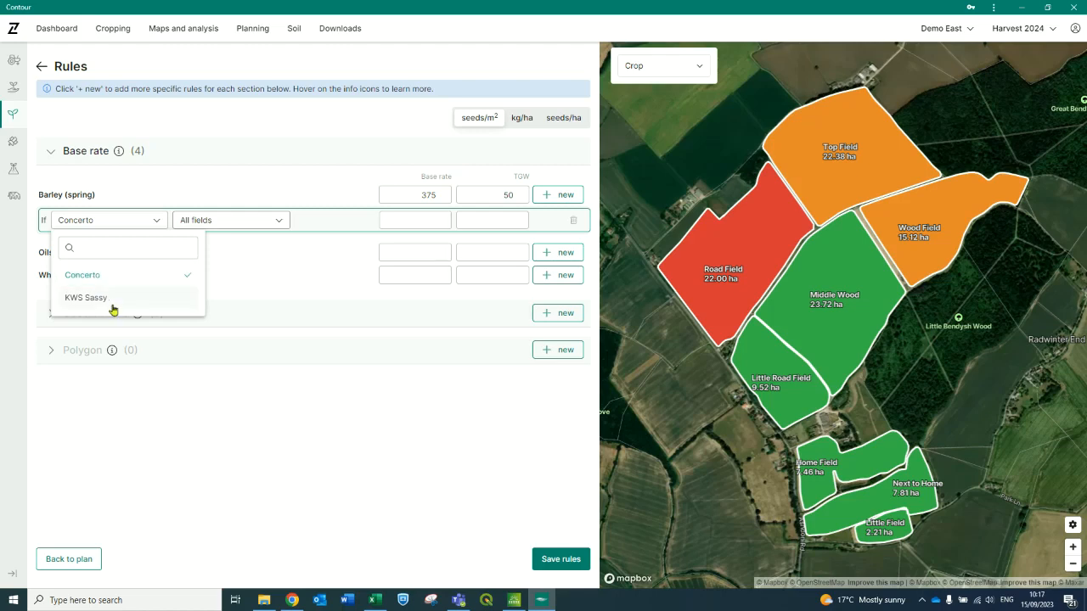
left_click(257, 227)
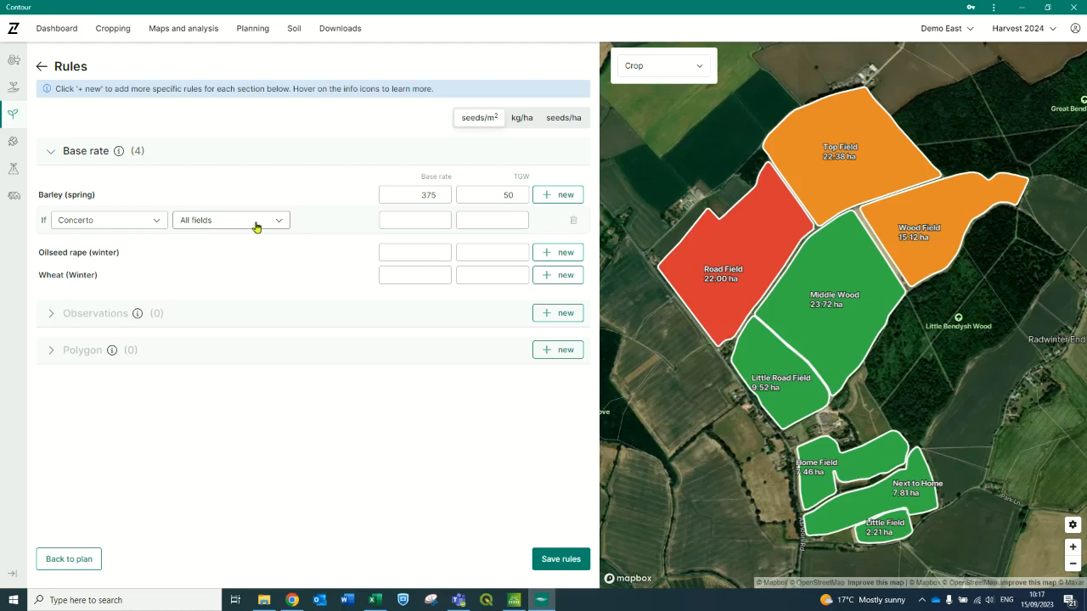
left_click(255, 225)
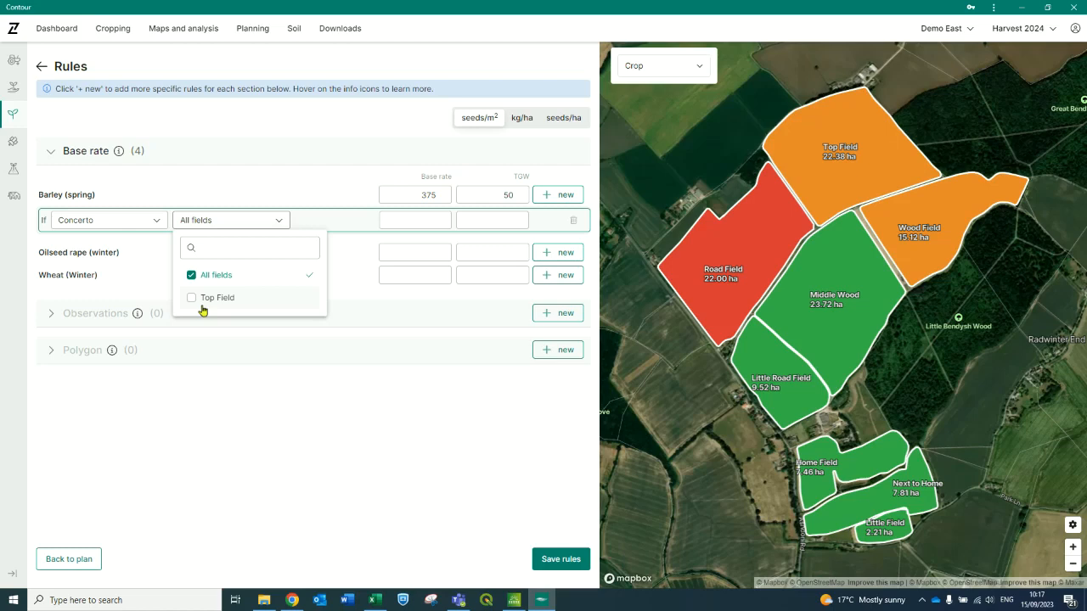
left_click(347, 189)
Give the Concerto rule a base rate of 375 seeds/m² and a TGW of 52
left_click(424, 222)
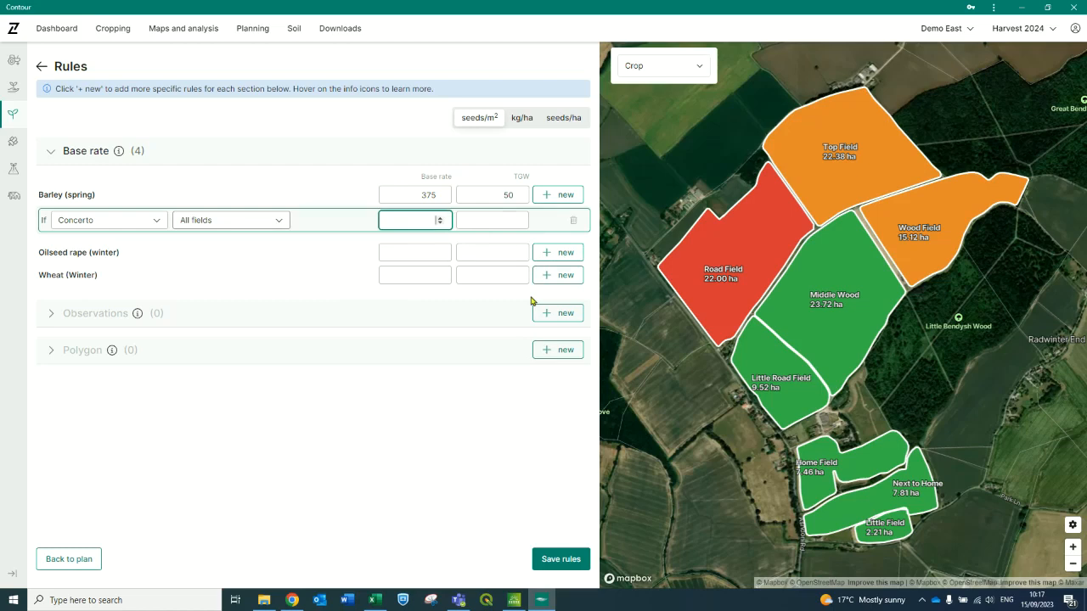
type("375")
left_click(502, 220)
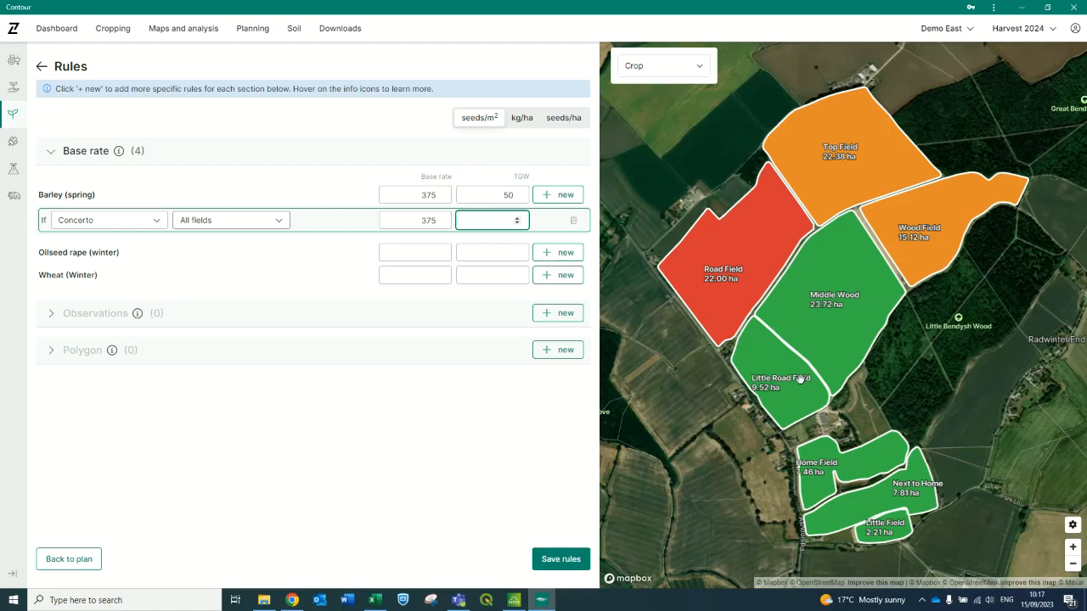
type("52")
left_click(554, 196)
left_click(554, 196)
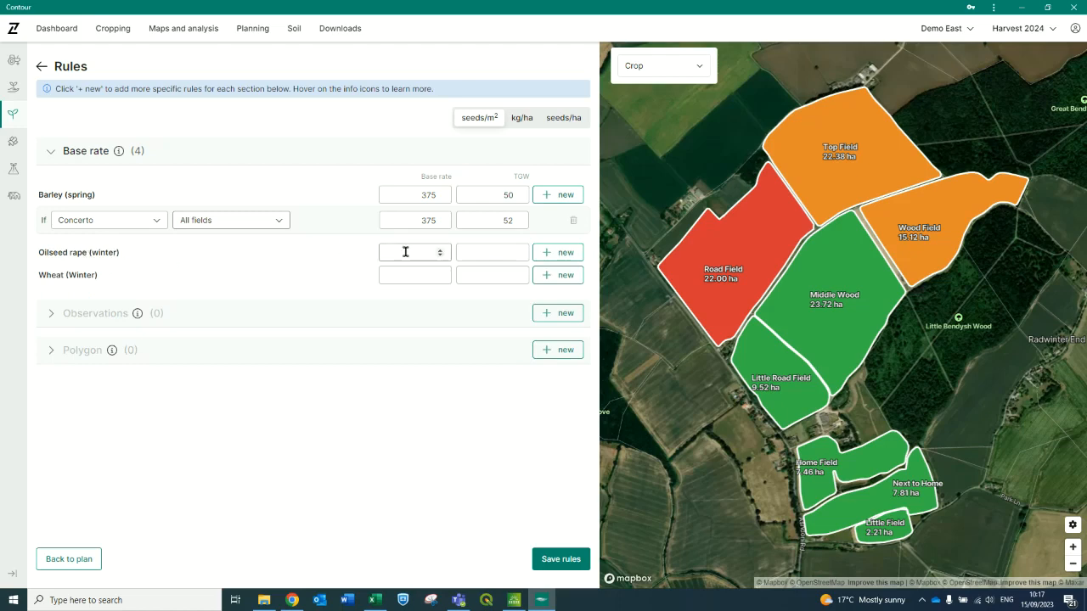
Set base rate and TGW to 50 and 4 for winter oilseed rape, and to 350 and 52 for winter wheat
left_click(406, 252)
left_click(469, 254)
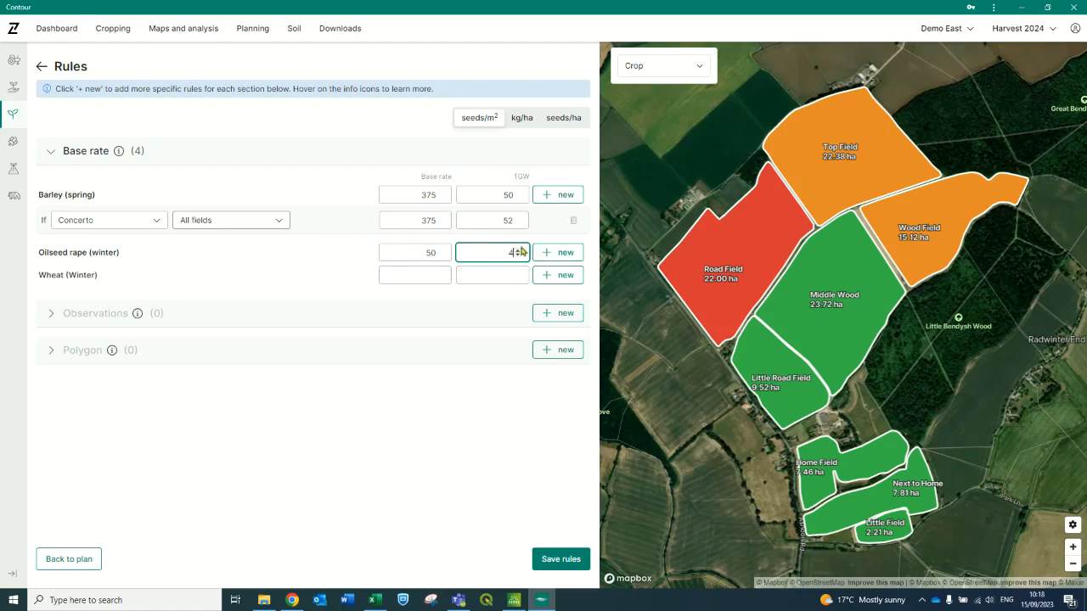
left_click(430, 272)
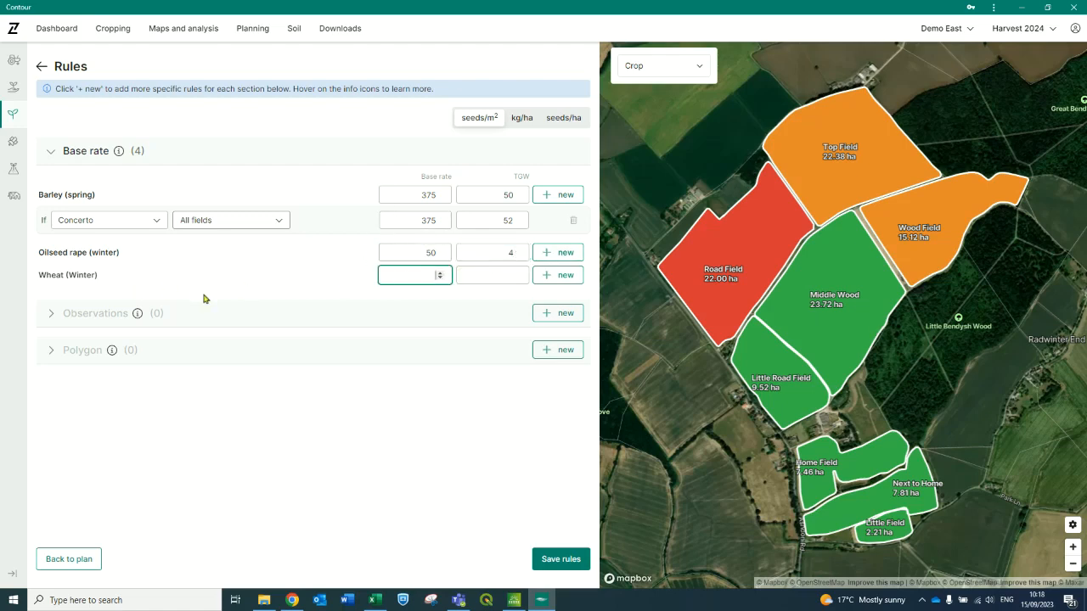
type("350")
left_click(484, 274)
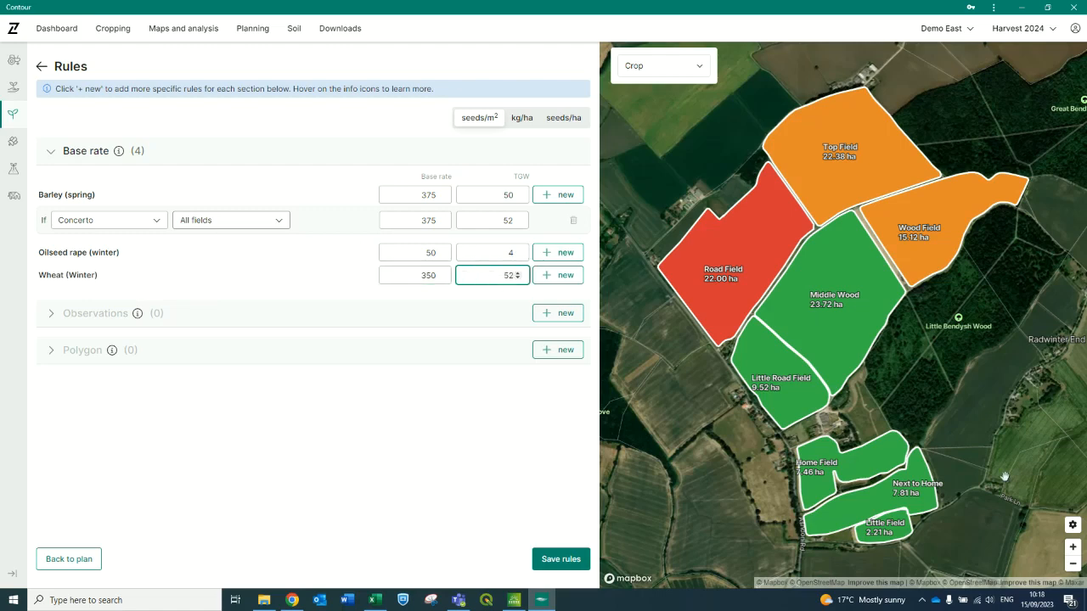
type("52")
Add a winter wheat base rate rule for the RGT Skyfall variety, limited to the Next to Home field
left_click(557, 275)
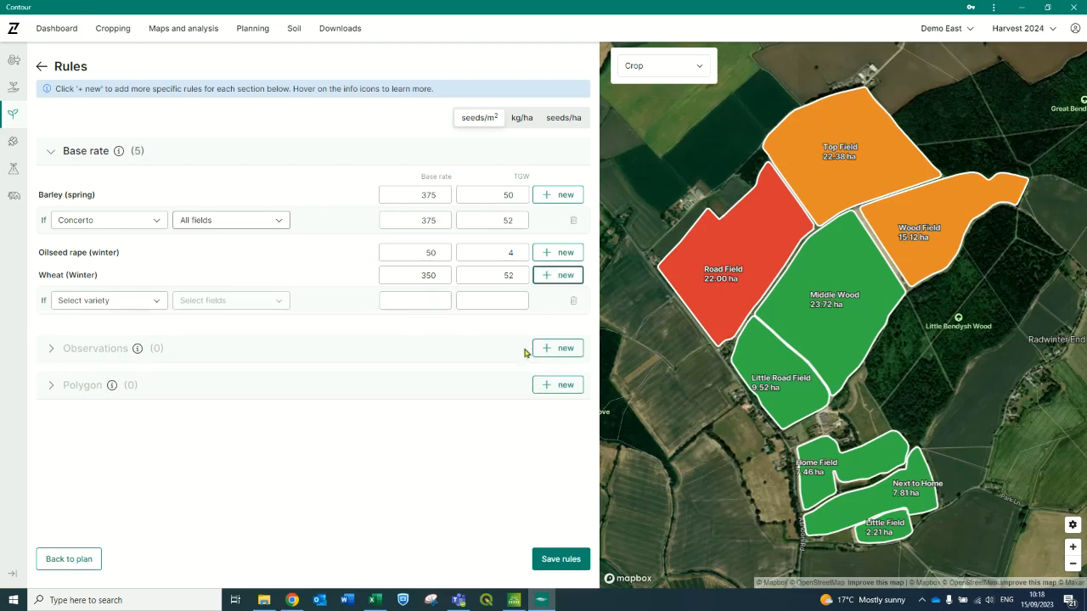
left_click(110, 302)
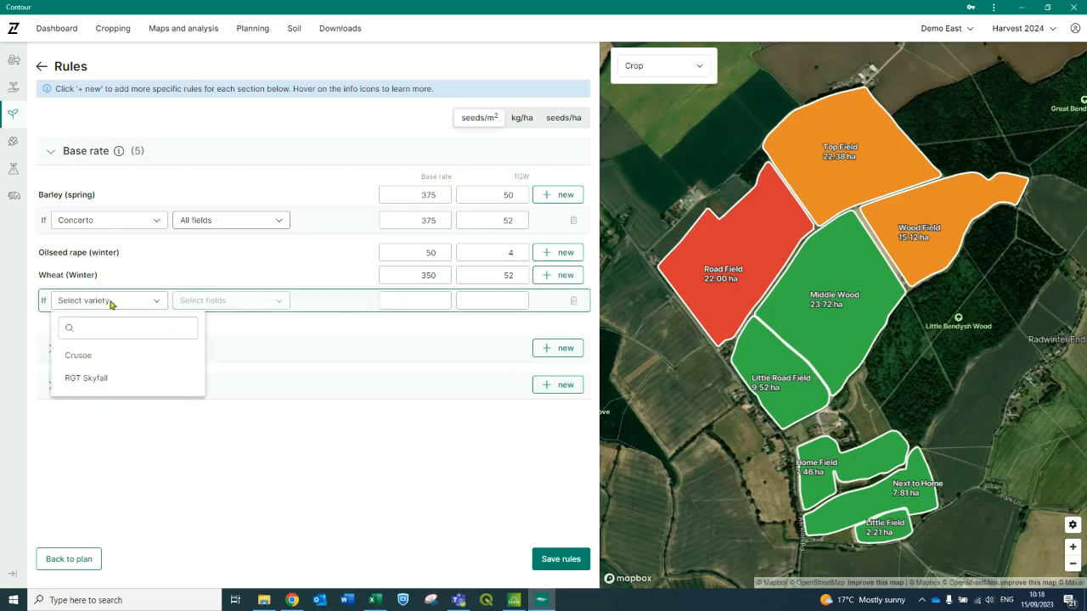
left_click(100, 379)
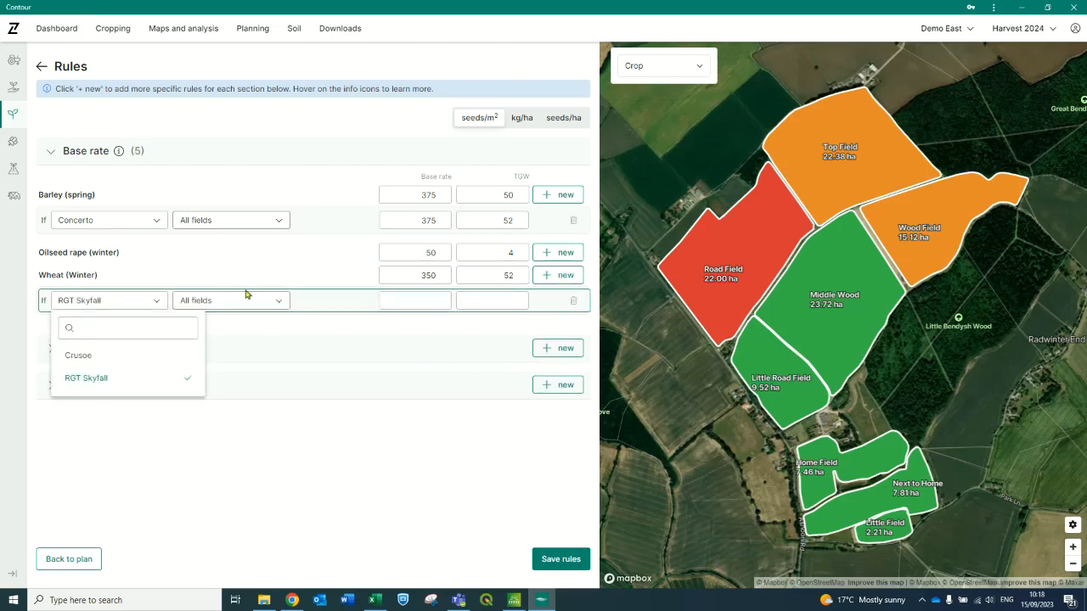
left_click(240, 302)
left_click(239, 301)
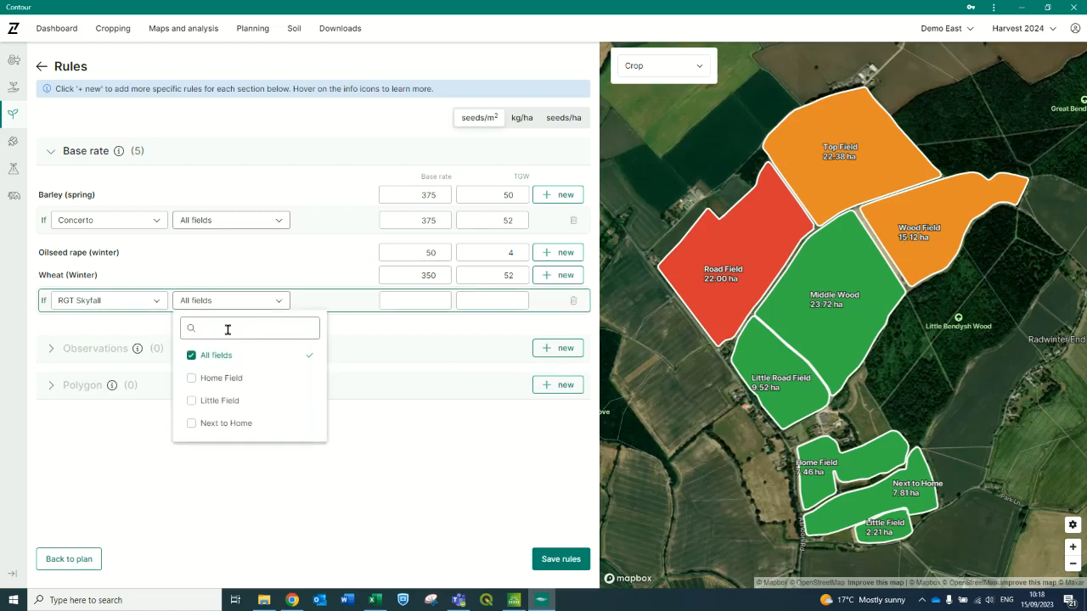
left_click(192, 424)
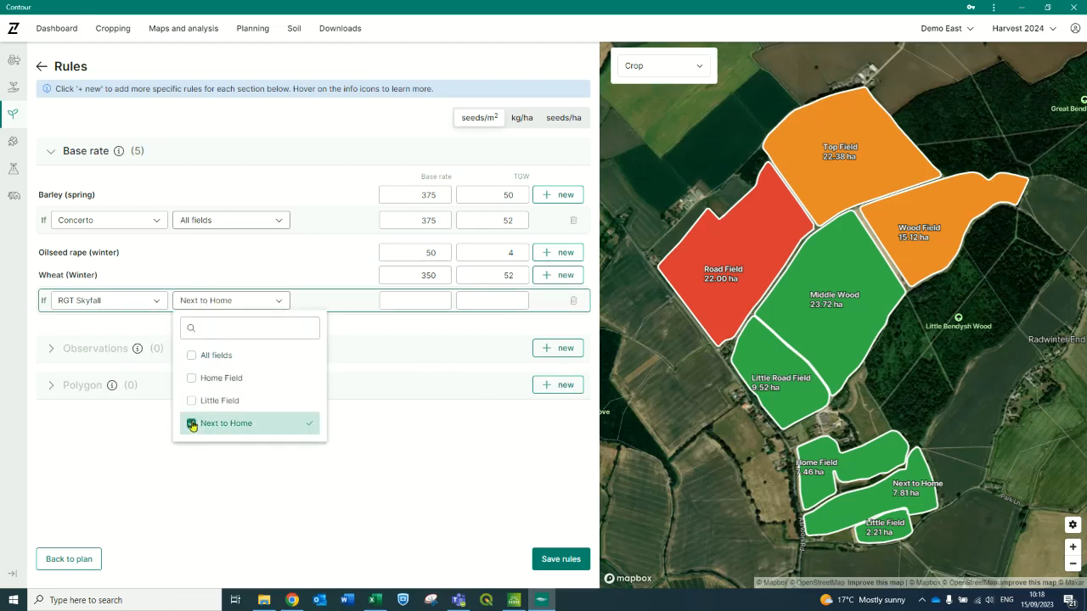
Give the RGT Skyfall rule a base rate of 375 seeds/m² and a TGW of 50
left_click(403, 303)
left_click(400, 300)
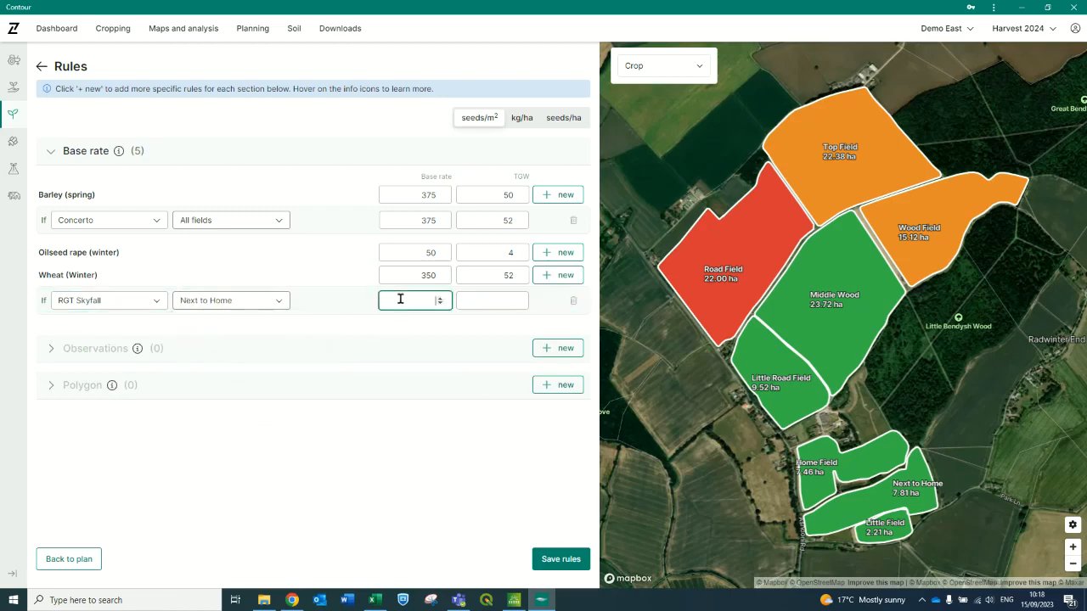
type("3")
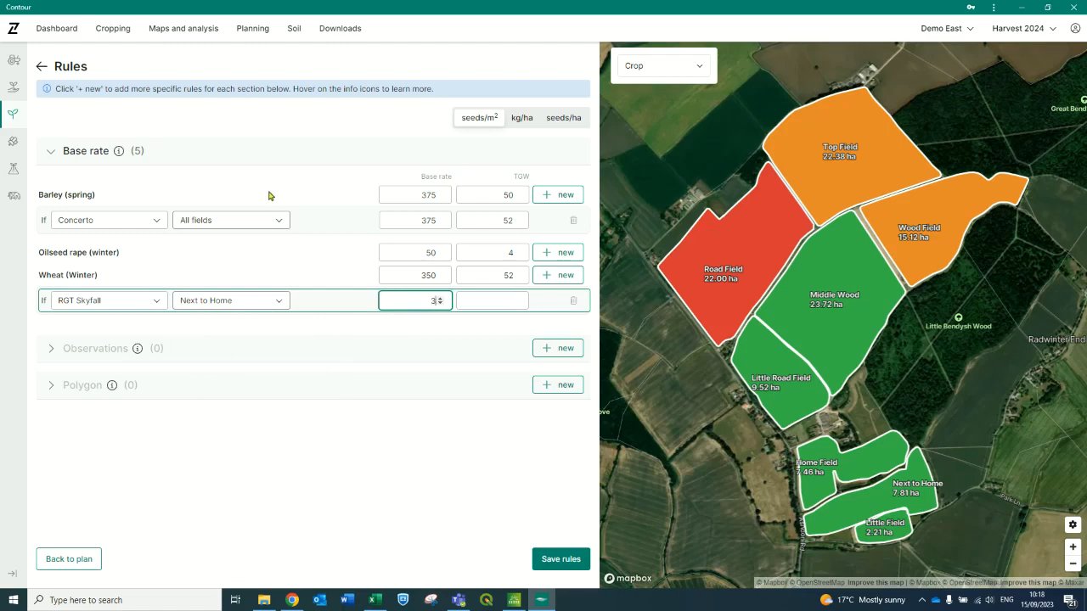
type("75")
left_click(497, 300)
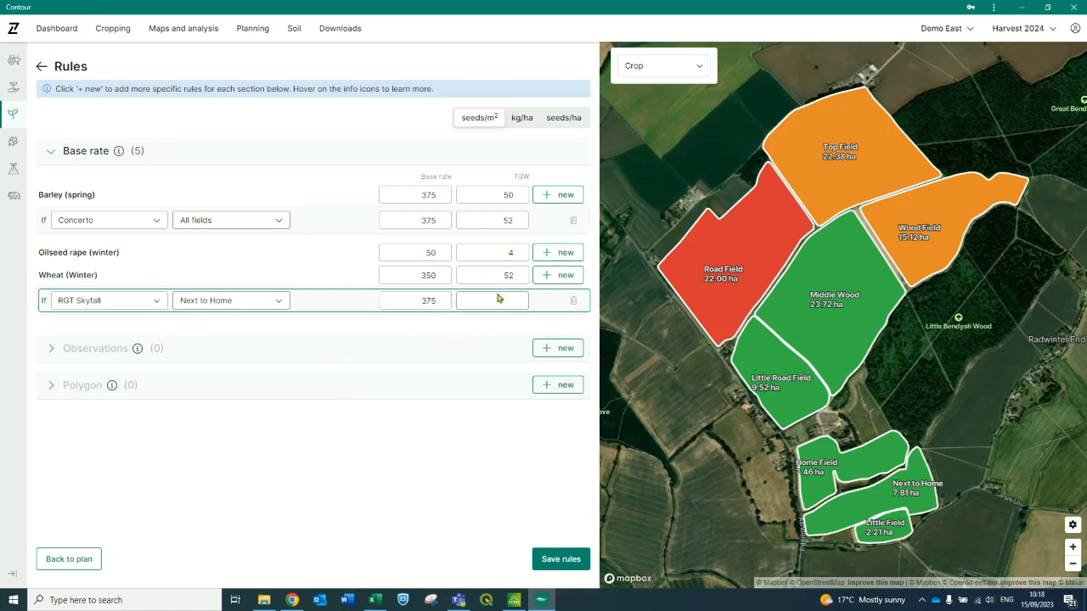
left_click(492, 302)
type("50")
Add the Wood Field weed observation from 15/08/2023 01:04 as a rule that increases the base rate by 30%
left_click(566, 349)
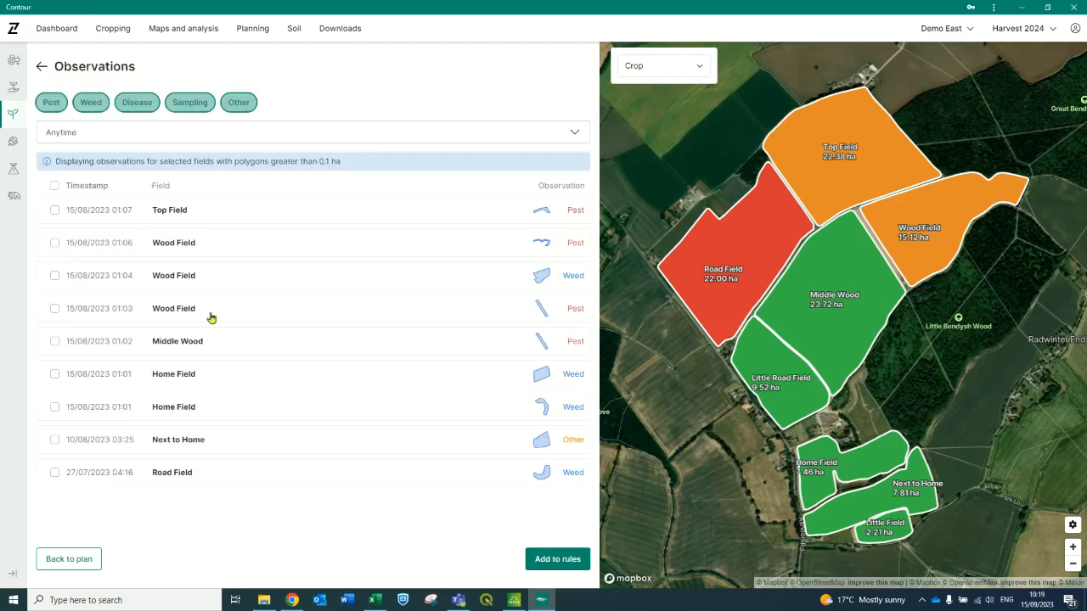
left_click(54, 275)
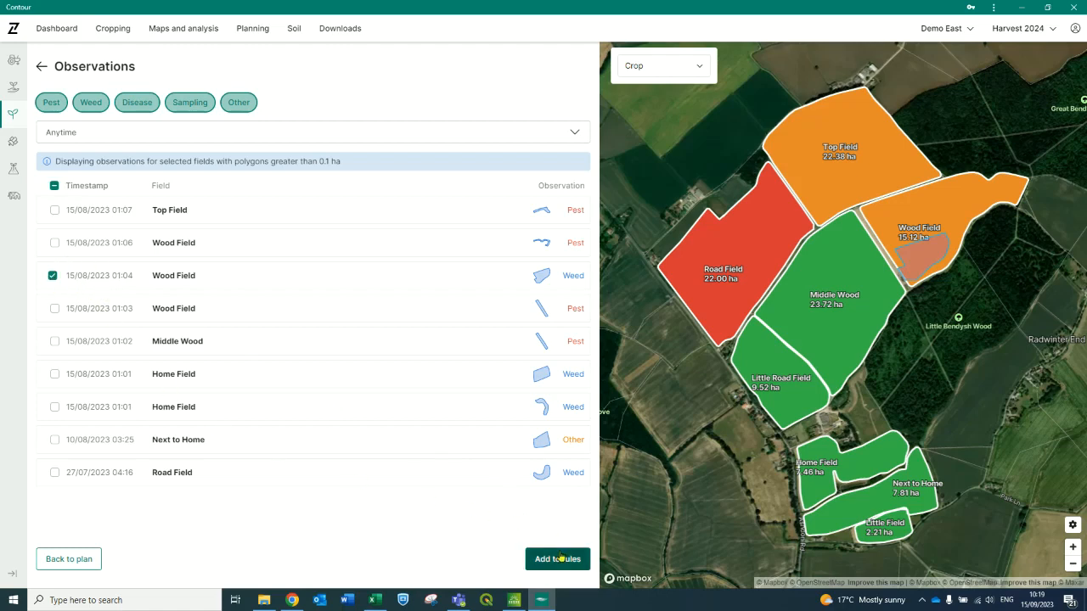
left_click(560, 557)
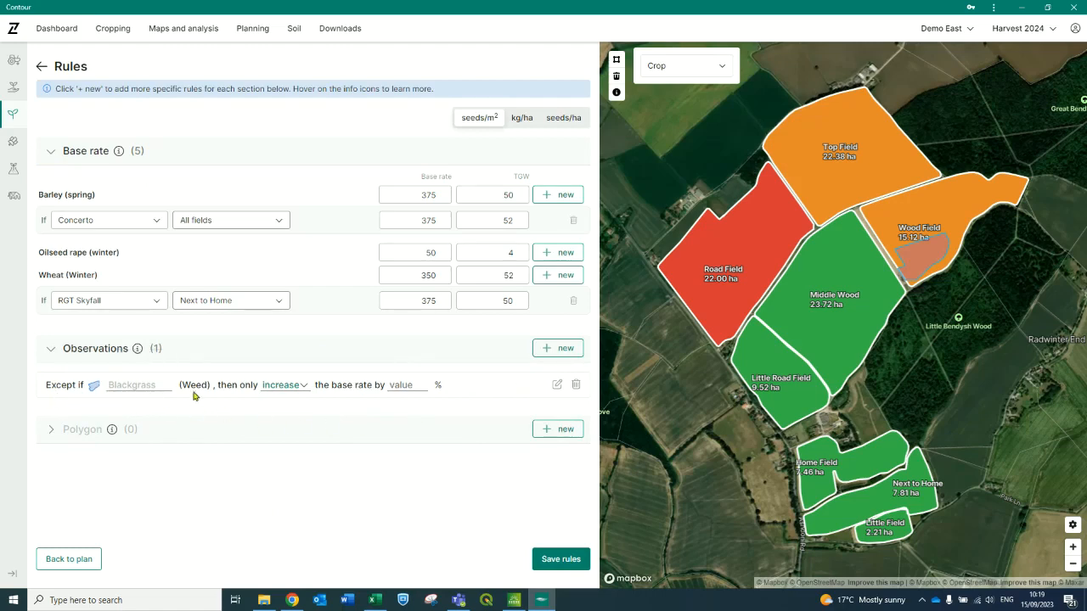
left_click(284, 387)
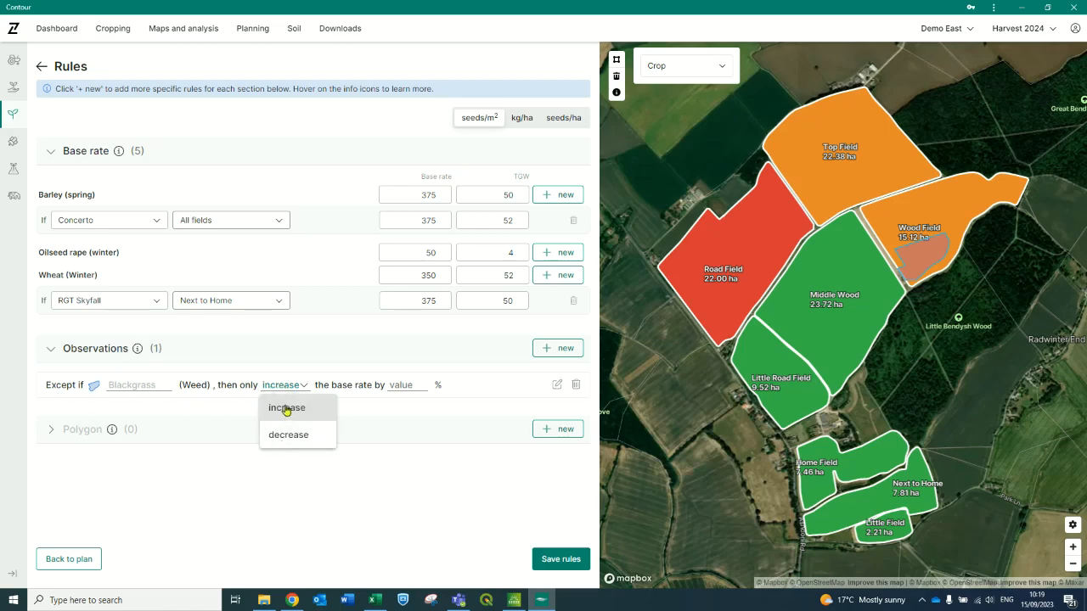
left_click(287, 408)
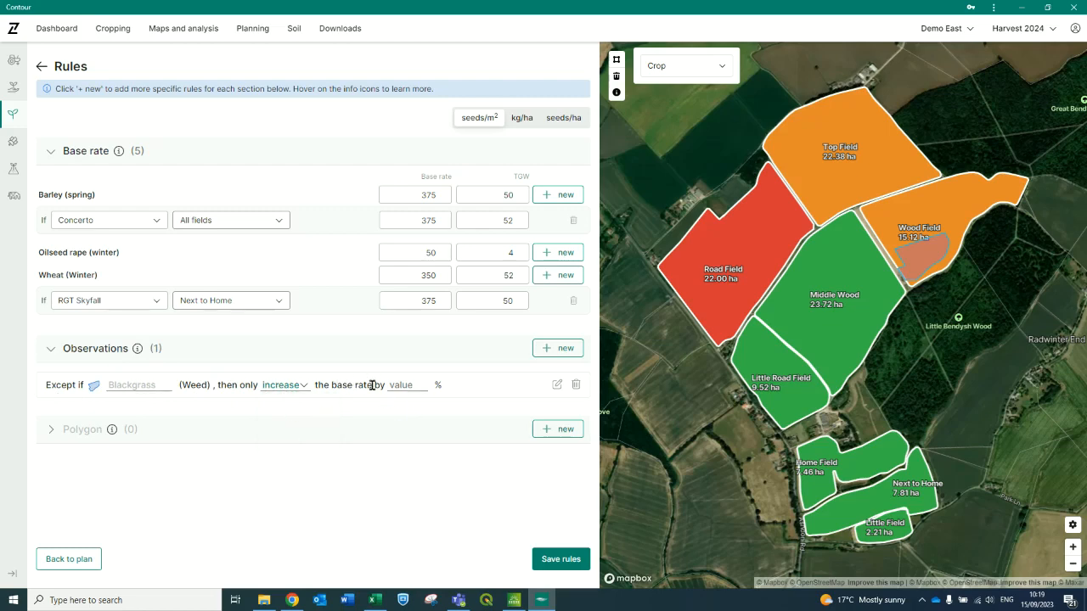
type("30")
Add the Barren/Sterile Brome weed observation in Home Field and the Yield observation in Next to Home to the rules
left_click(559, 349)
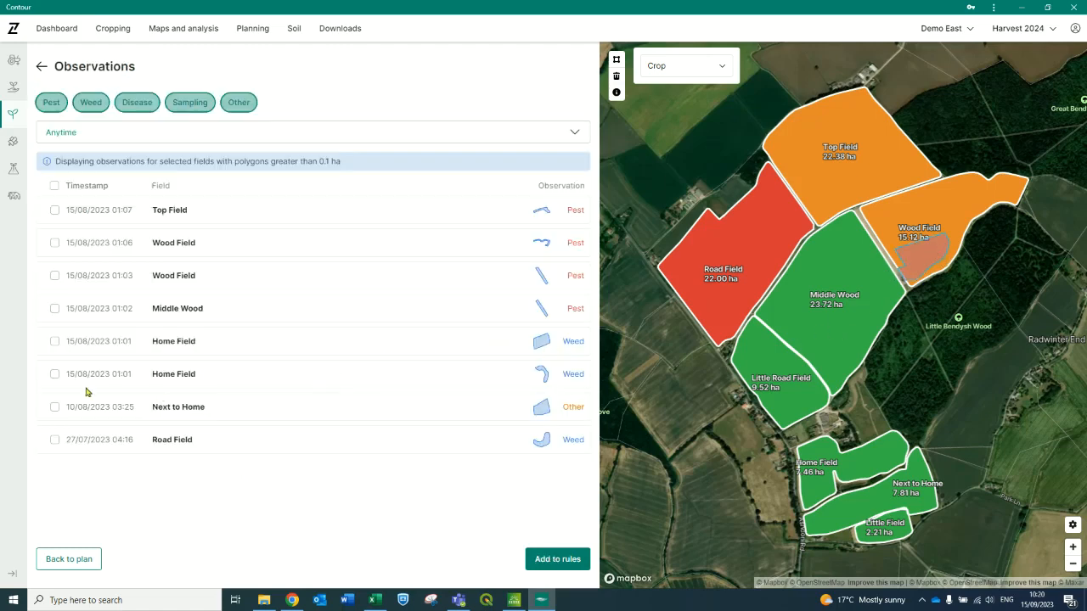
left_click(53, 342)
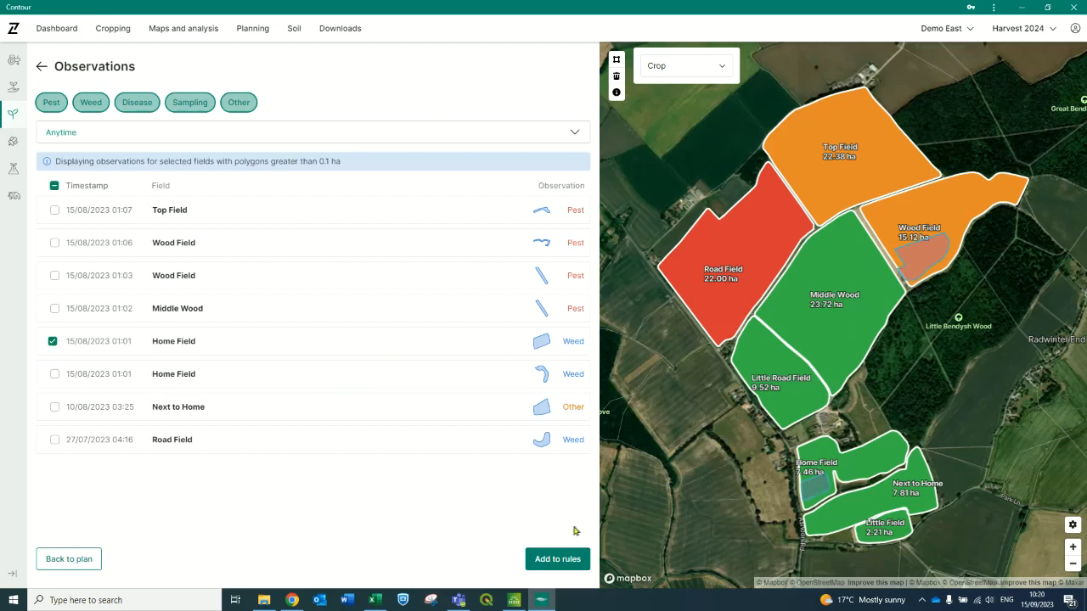
left_click(54, 409)
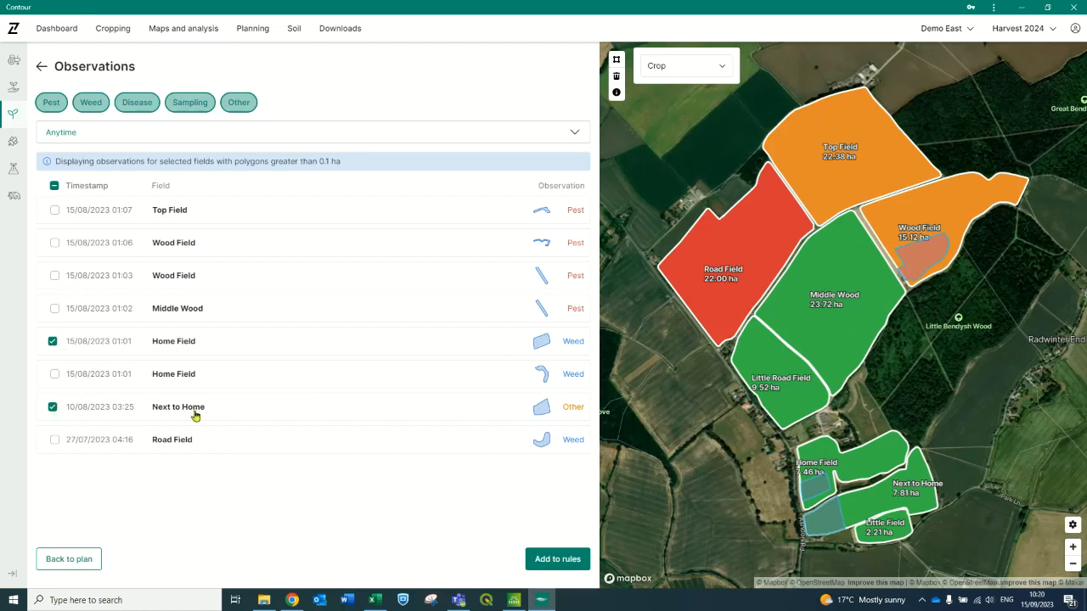
left_click(552, 563)
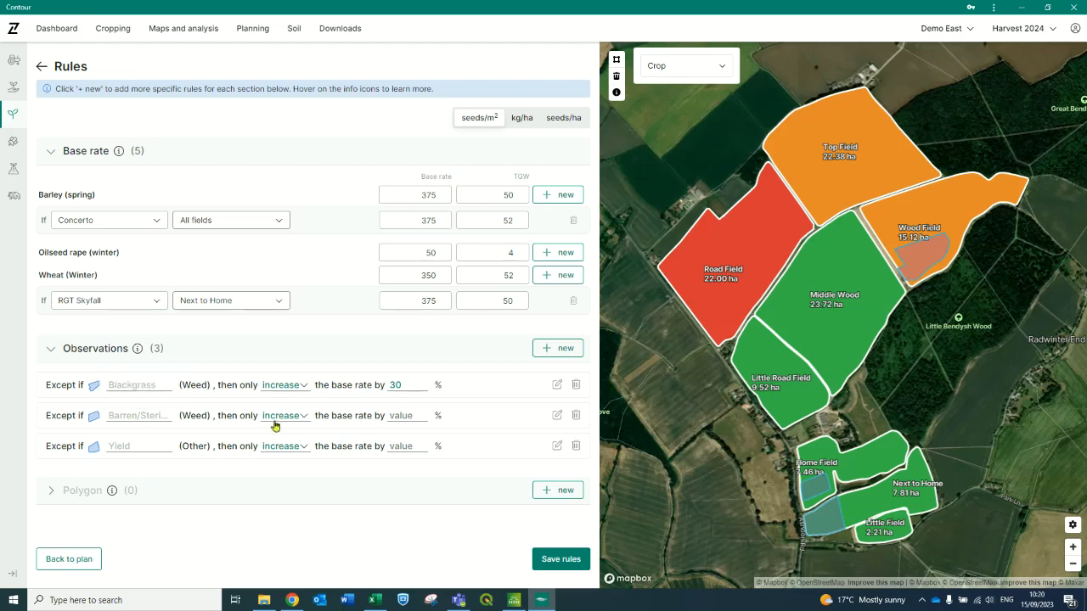
Set the base rate increase to 30% for the Barren/Sterile Brome observation and 25% for the Yield observation
left_click(389, 416)
type("30")
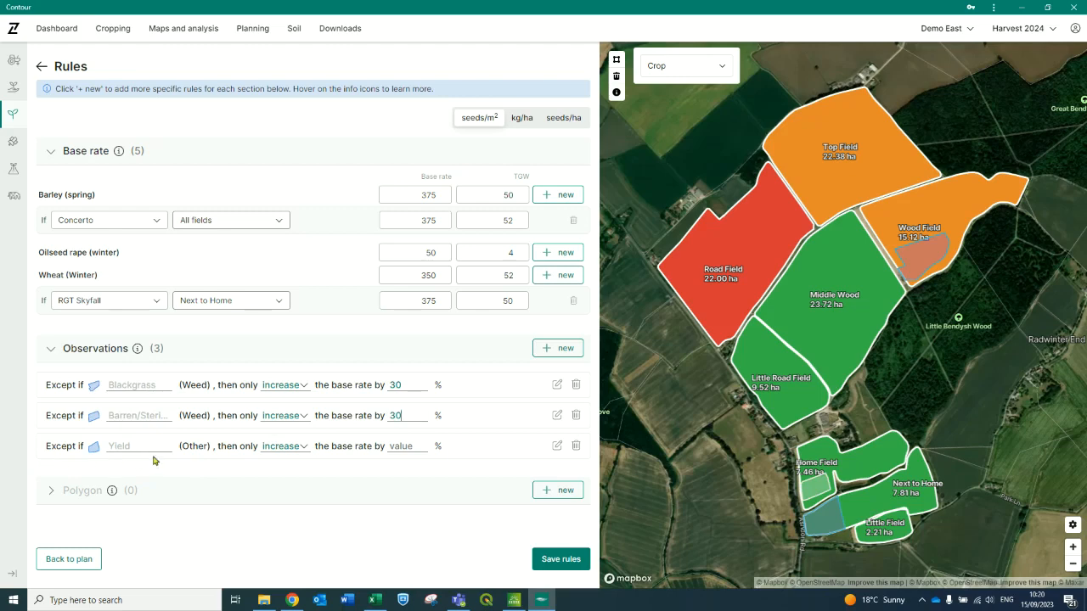
left_click(417, 451)
type("25")
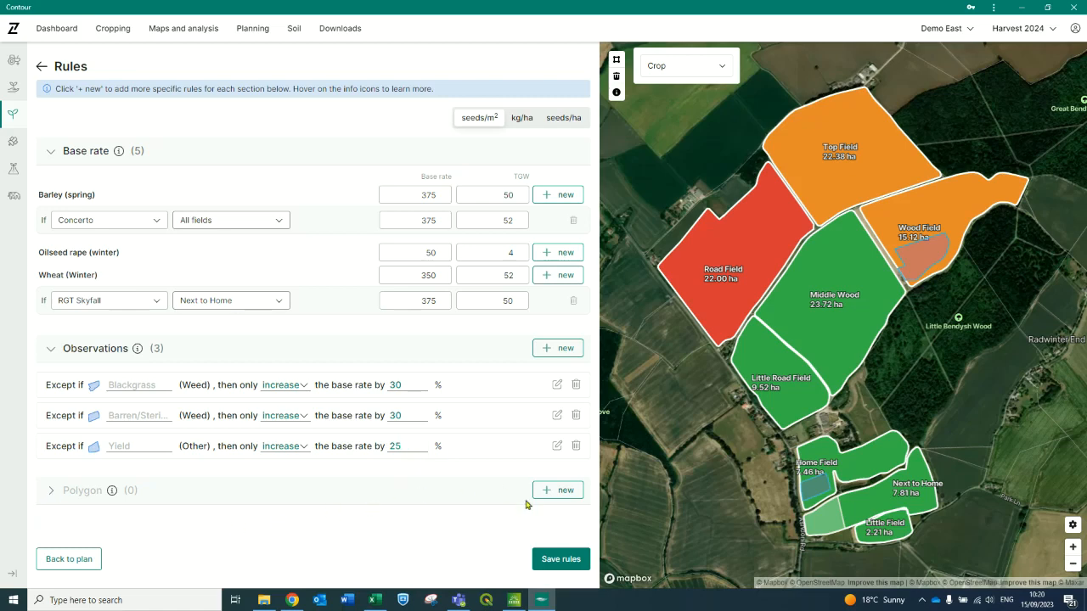
Draw a four-point rule polygon on the map covering the western corner of Road Field
left_click(619, 63)
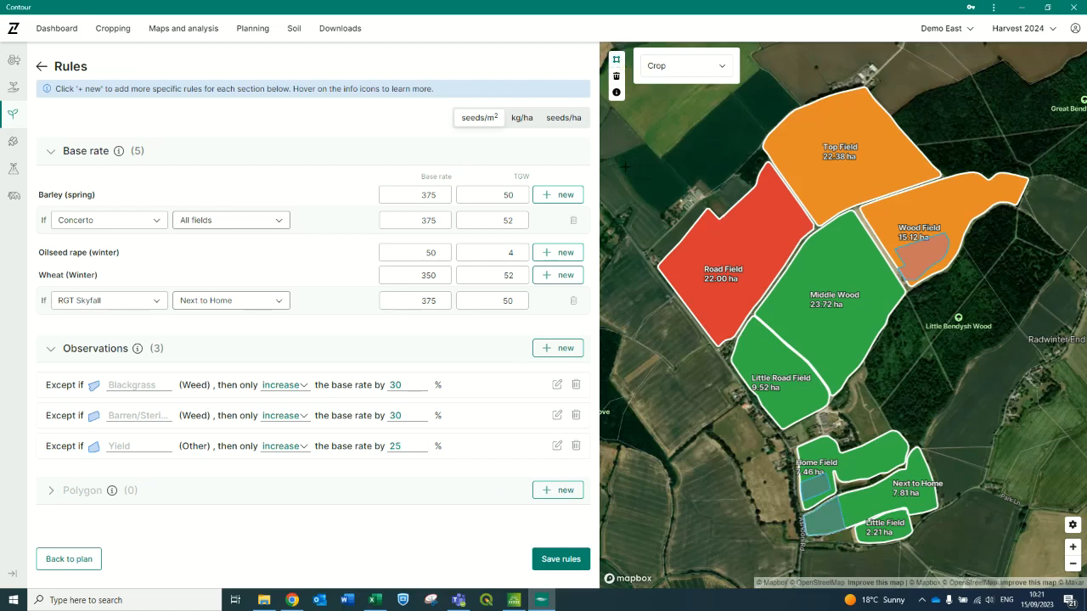
left_click(692, 323)
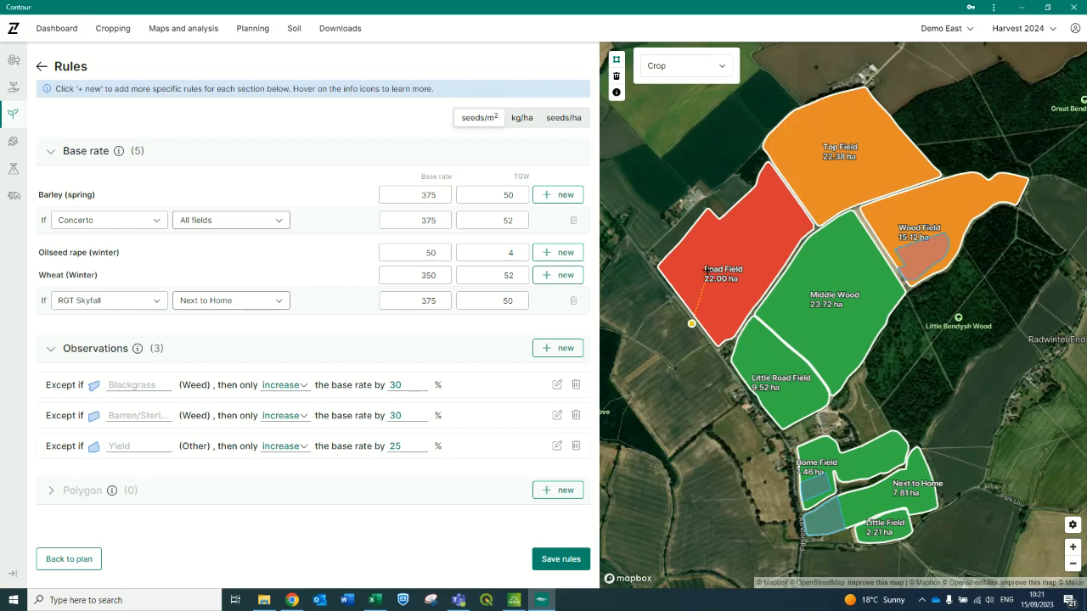
left_click(716, 197)
left_click(667, 181)
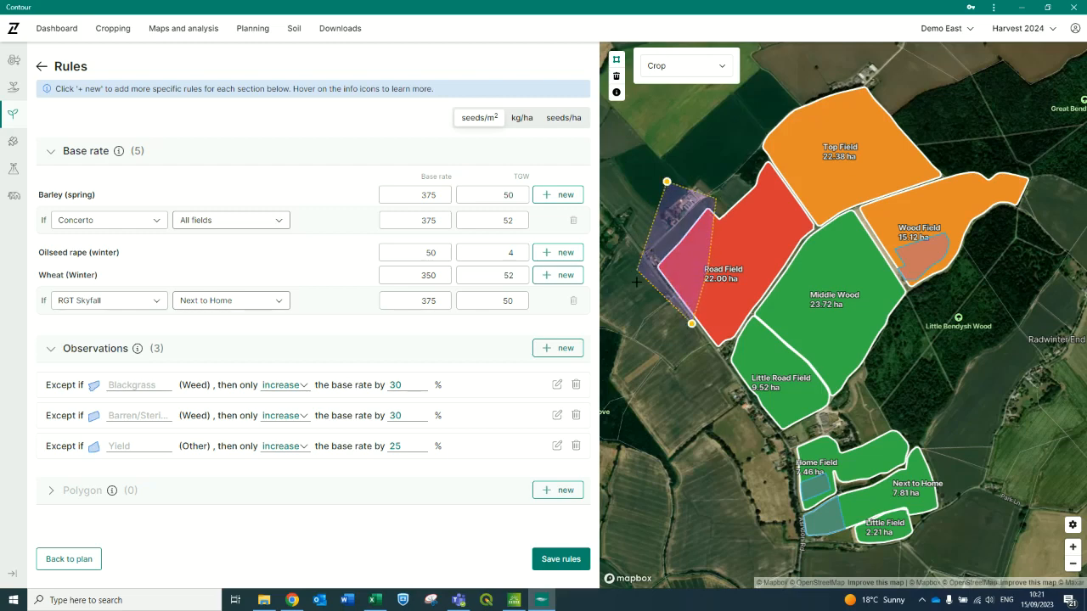
left_click(637, 282)
left_click(691, 324)
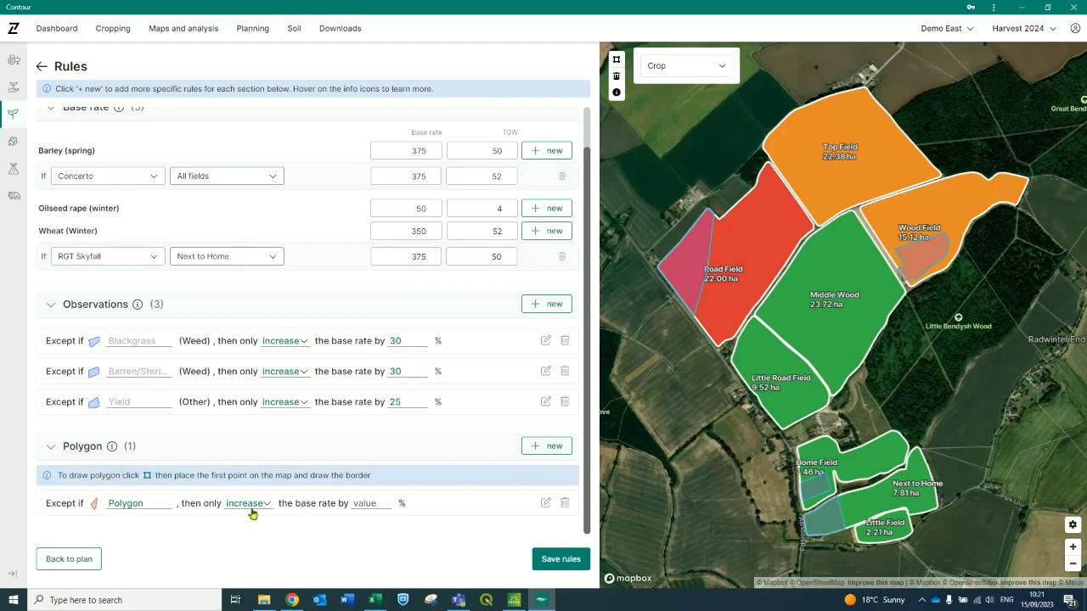
Set the Road Field polygon rule to increase the base rate by 25%
left_click(242, 504)
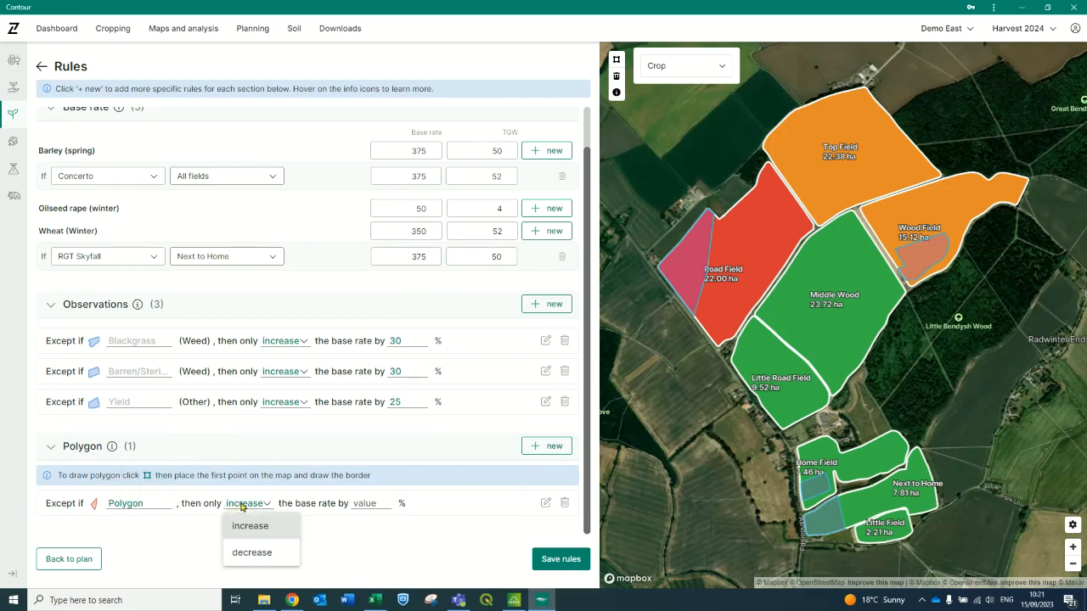
left_click(366, 503)
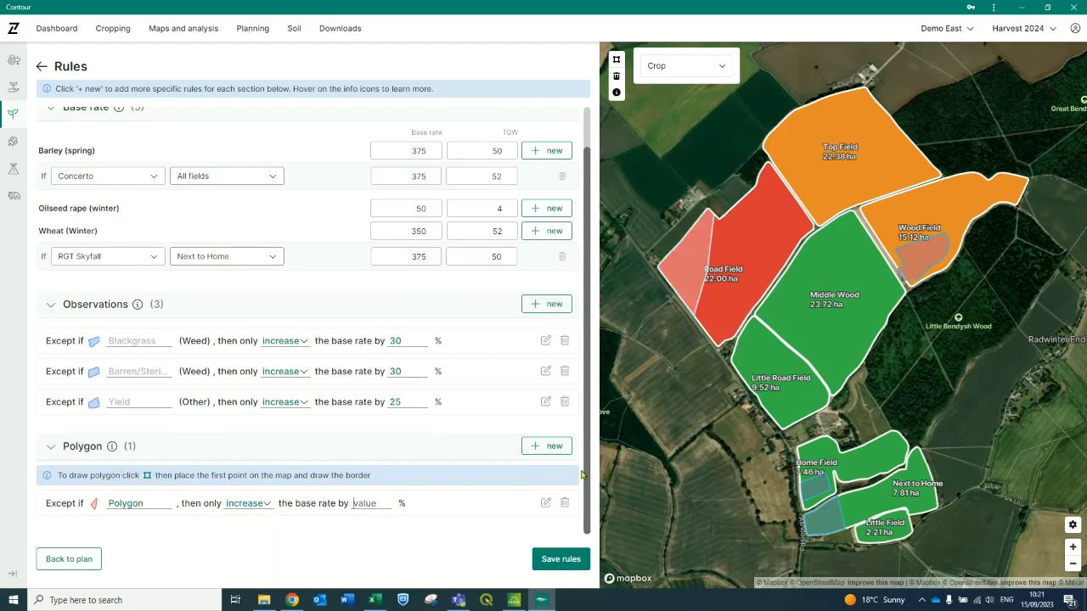
type("25")
Draw a second rule polygon on the map covering the north-eastern tip of Wood Field
left_click(617, 58)
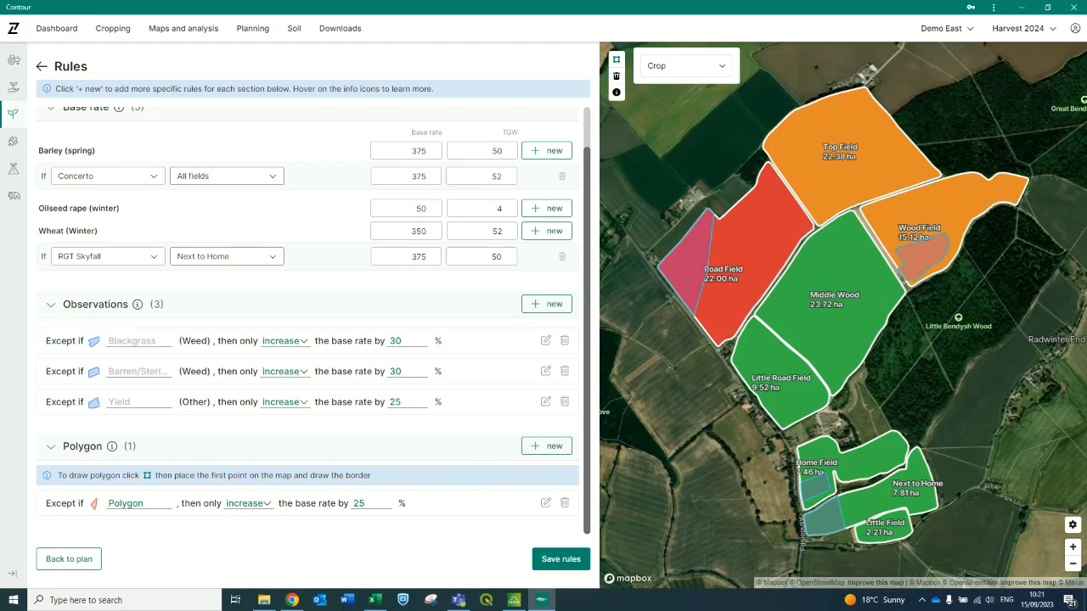
left_click(1000, 211)
left_click(983, 158)
left_click(1037, 152)
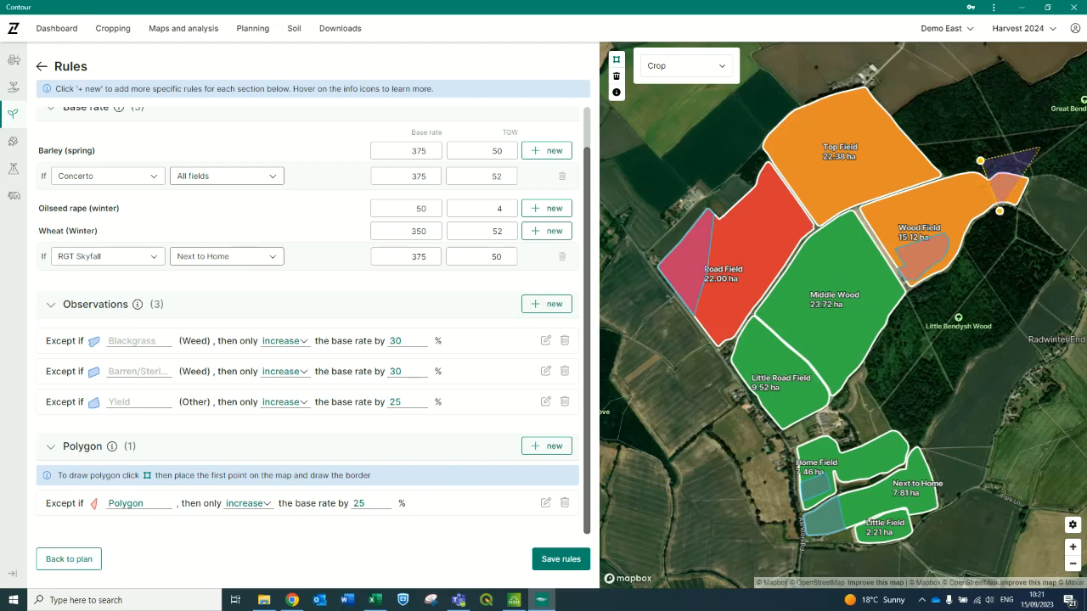
left_click(1062, 181)
left_click(1000, 211)
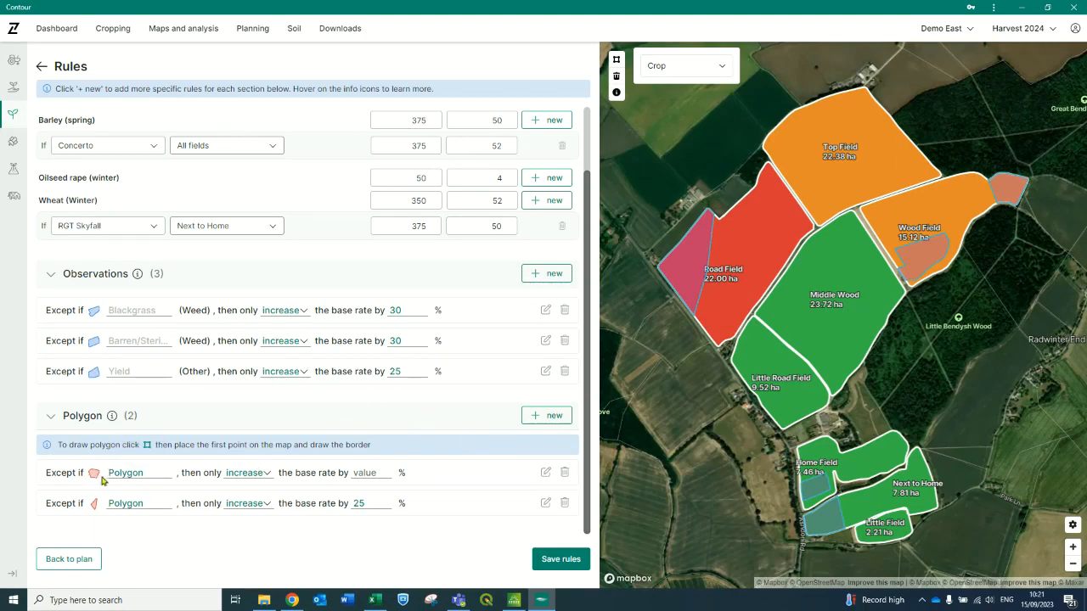
Set the Wood Field polygon rule to decrease the base rate by 100%
left_click(248, 477)
left_click(249, 517)
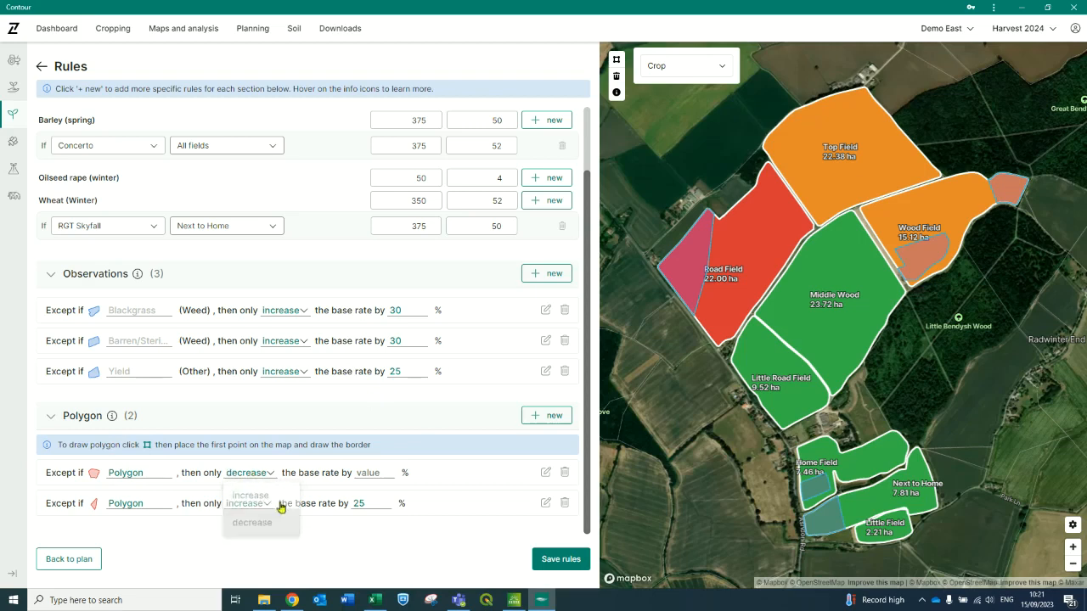
left_click(376, 473)
type("100")
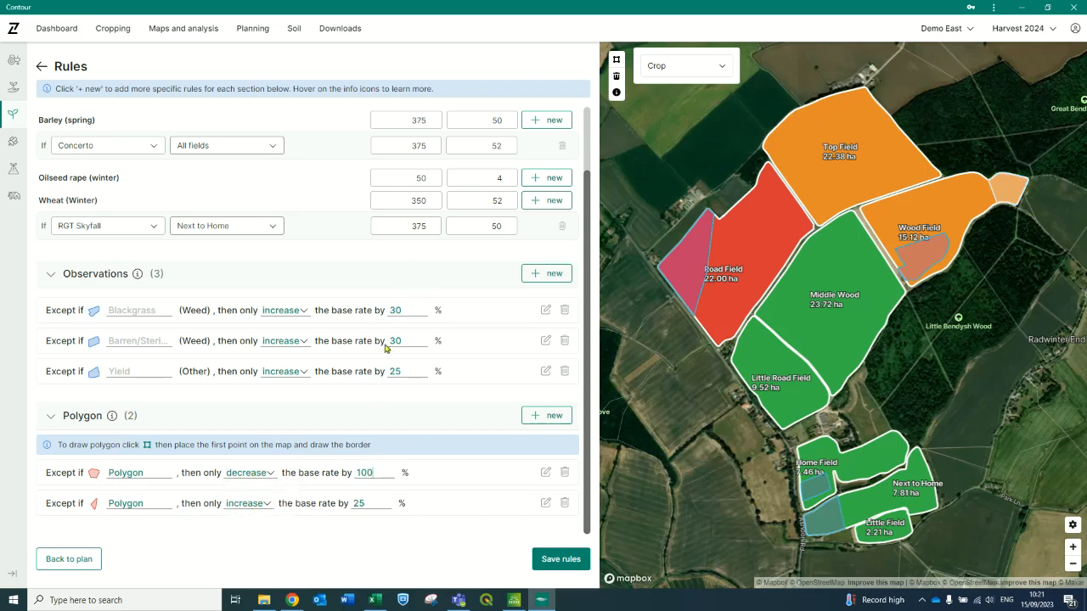
left_click(369, 550)
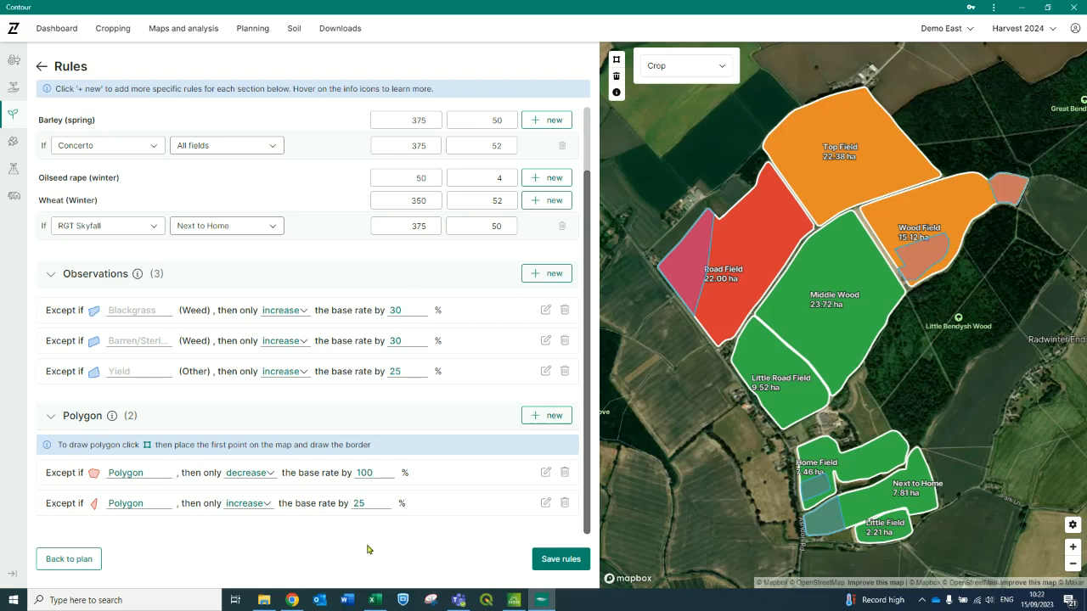
Save the rules and continue to the plan review, showing the Crusoe winter wheat seed totals per field
left_click(560, 559)
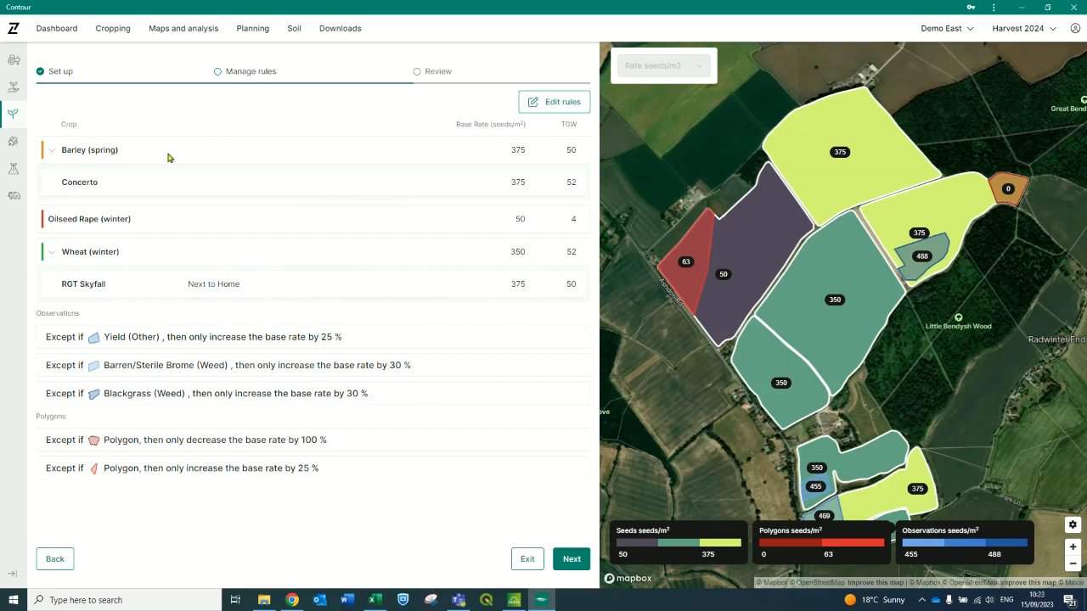
left_click(575, 560)
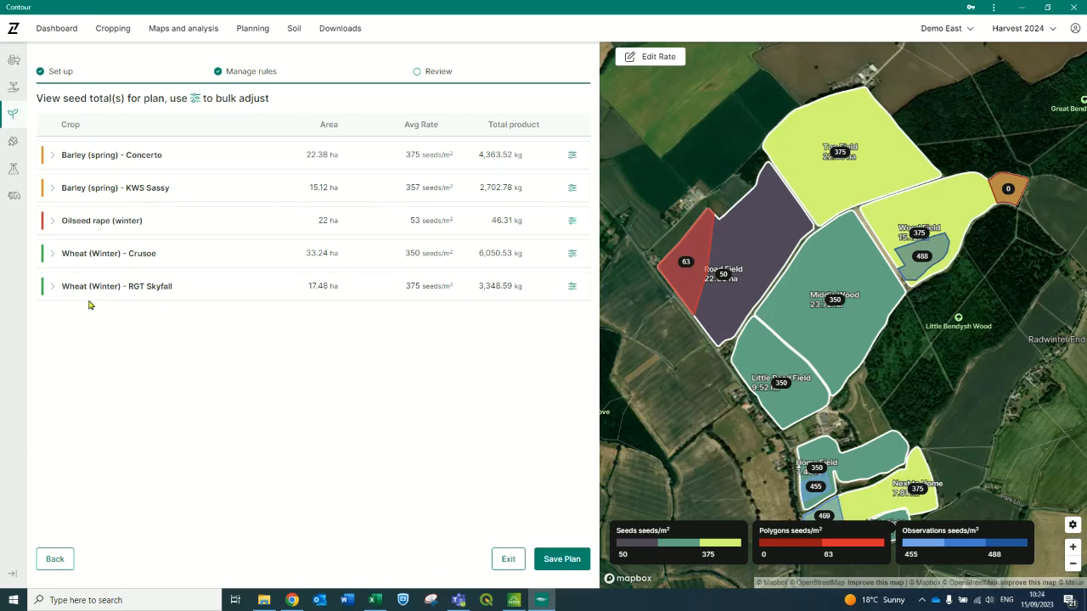
left_click(52, 253)
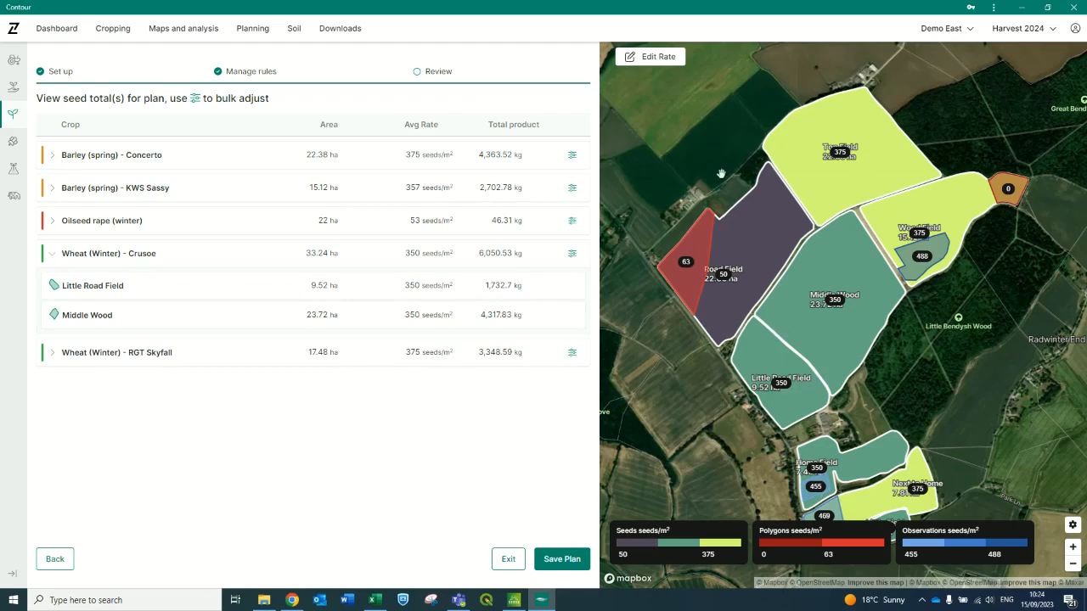
Start editing rates on the map and set the Middle Wood seed rate to 325 seeds/m2
left_click(649, 60)
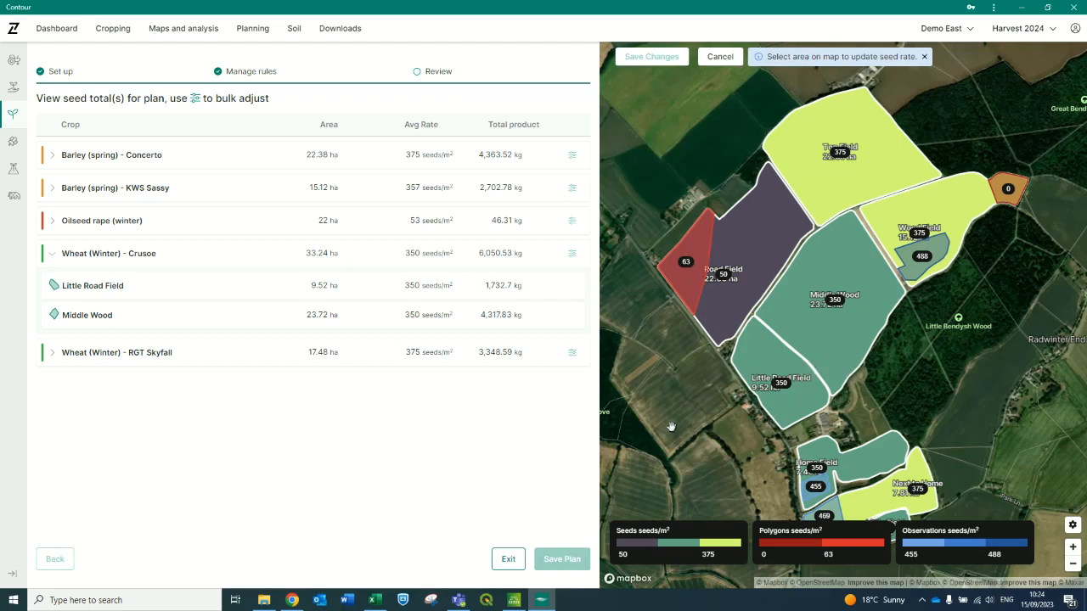
left_click(833, 330)
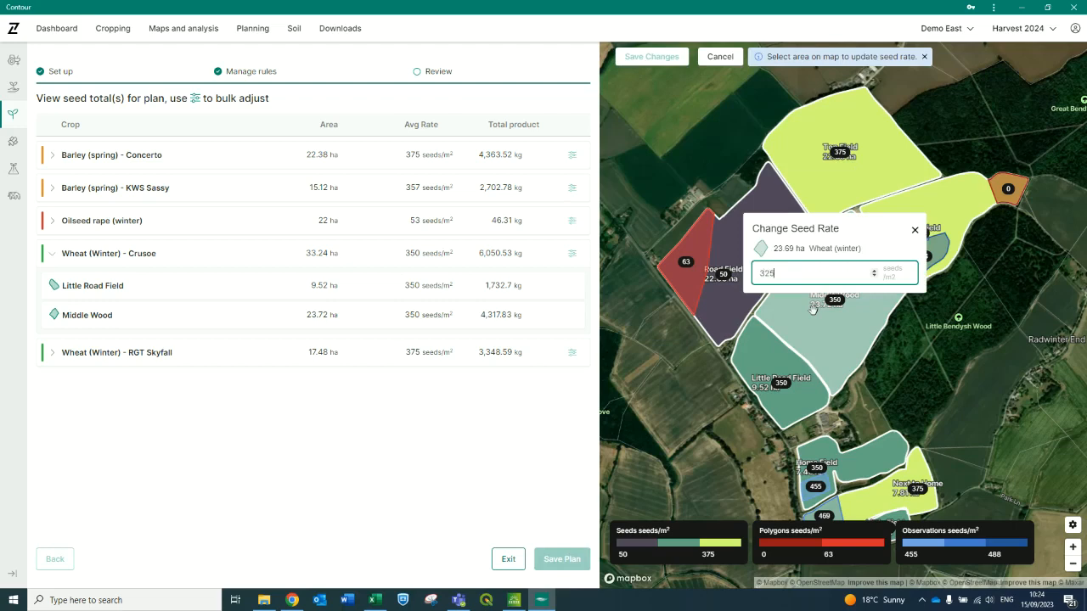
type("325")
key("Return")
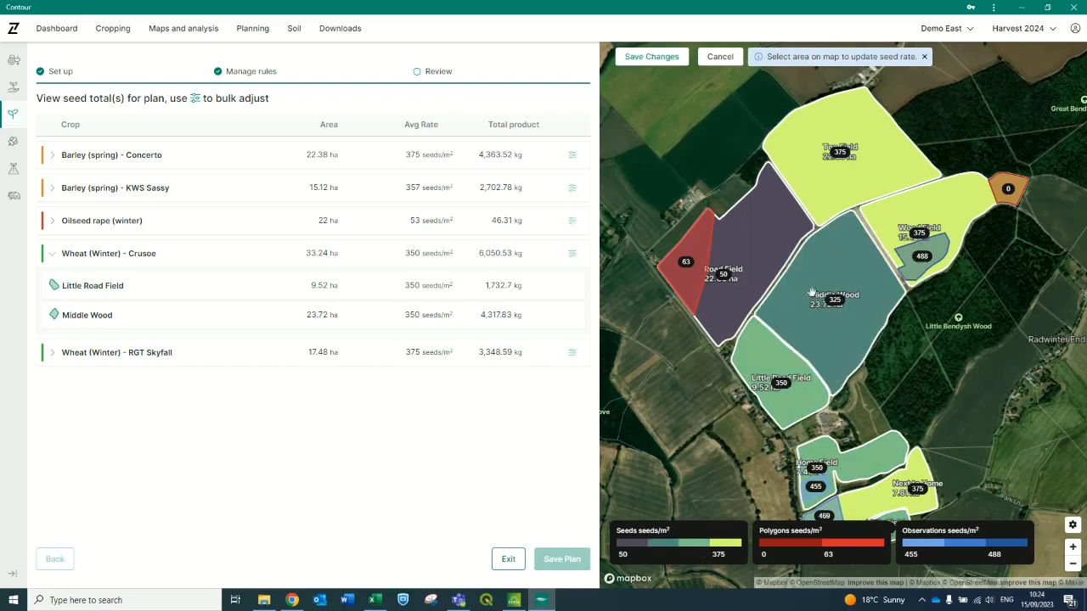
Set the seed rate of the Road Field polygon to 70 seeds/m2
left_click(682, 279)
type("62.5")
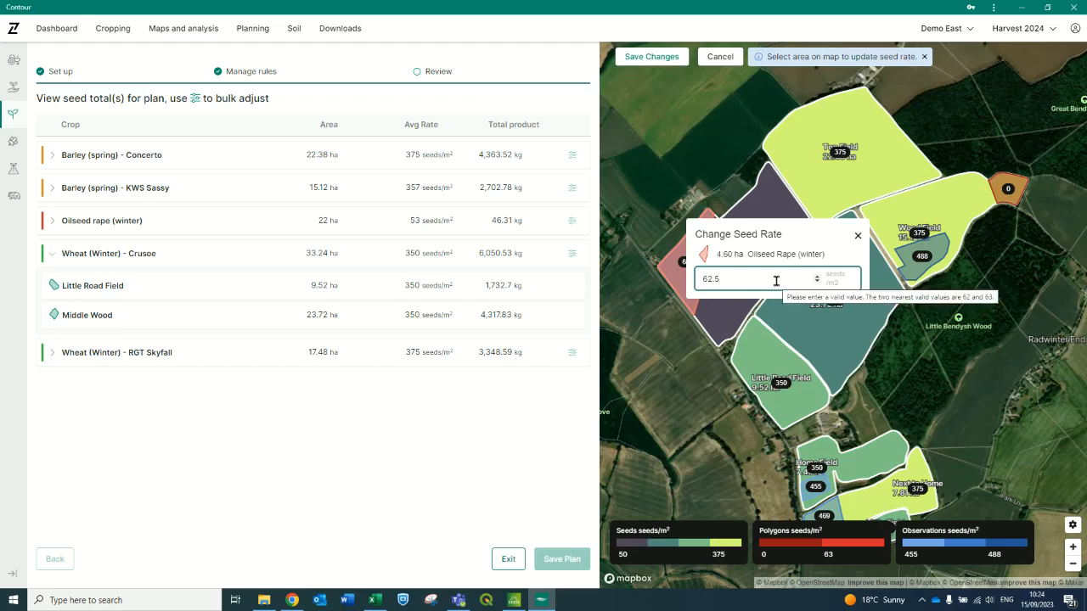
key("BackSpace")
key("BackSpace")
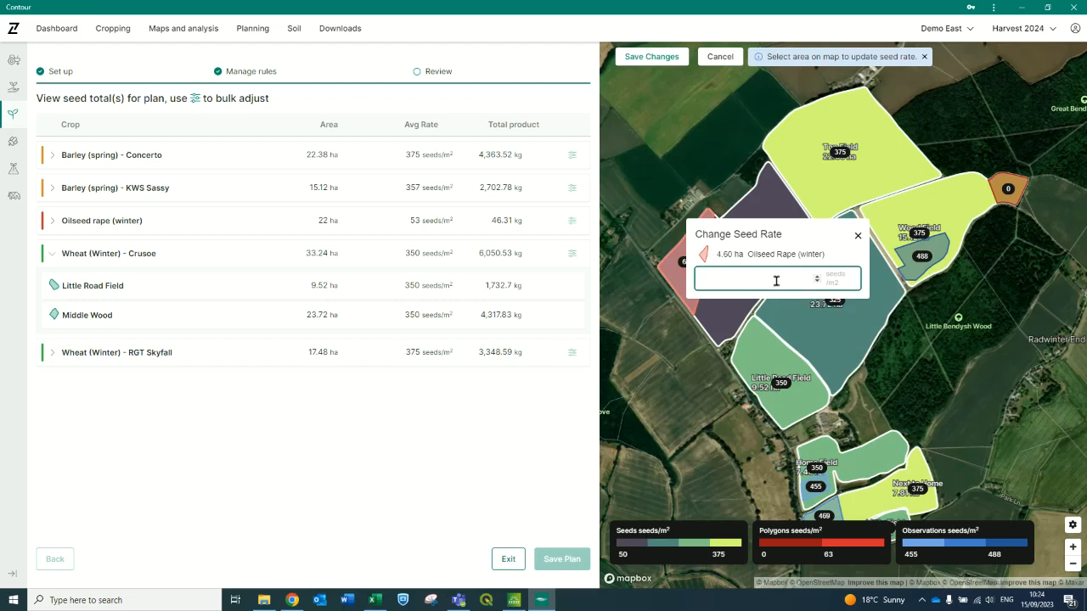
left_click(703, 176)
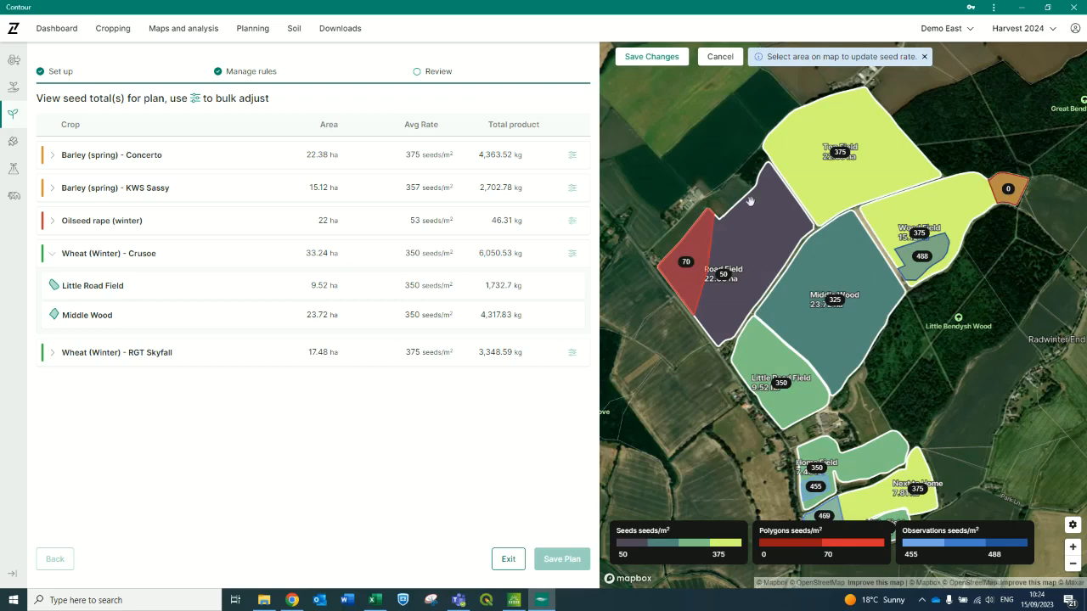
Save the seed rate changes made on the map
scroll(916, 359, "down", 1)
left_click_drag(944, 388, 924, 346)
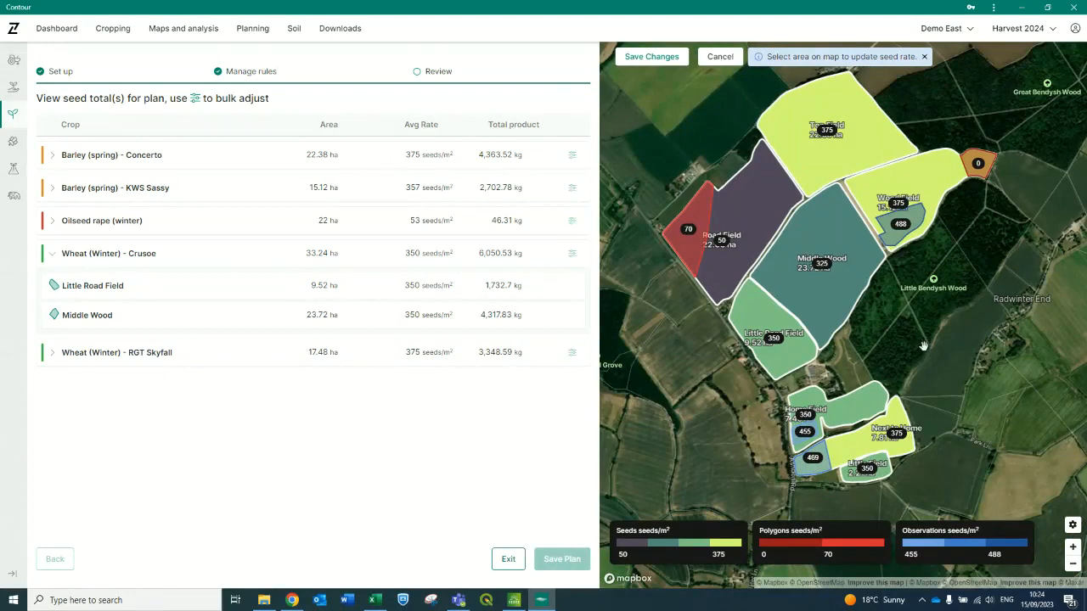
left_click(651, 57)
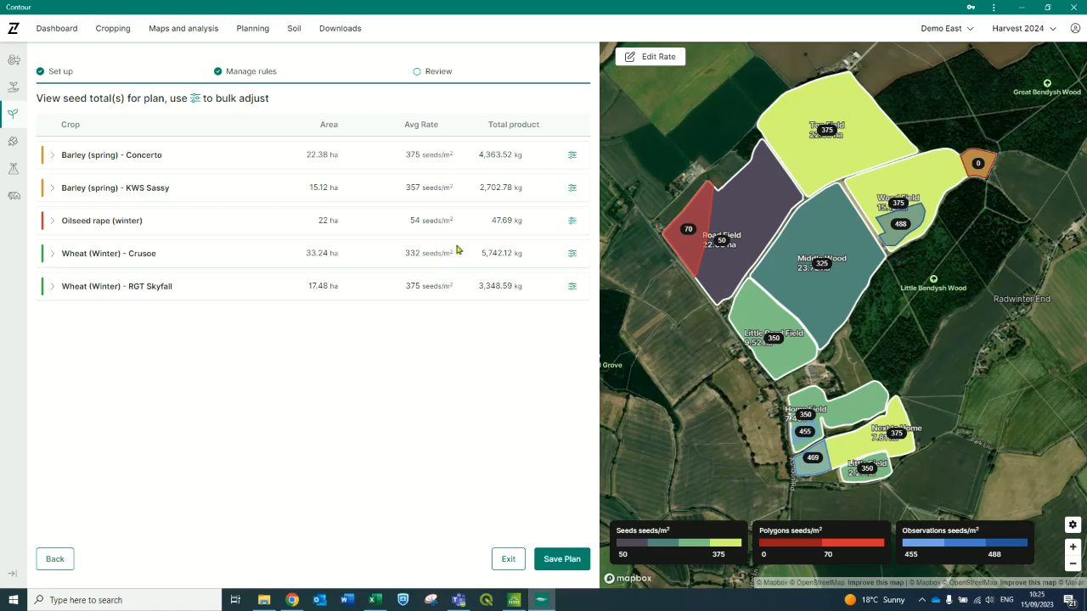
Bulk adjust Barley (spring) - Concerto to a new total of 4500 kg and save the change
left_click(570, 155)
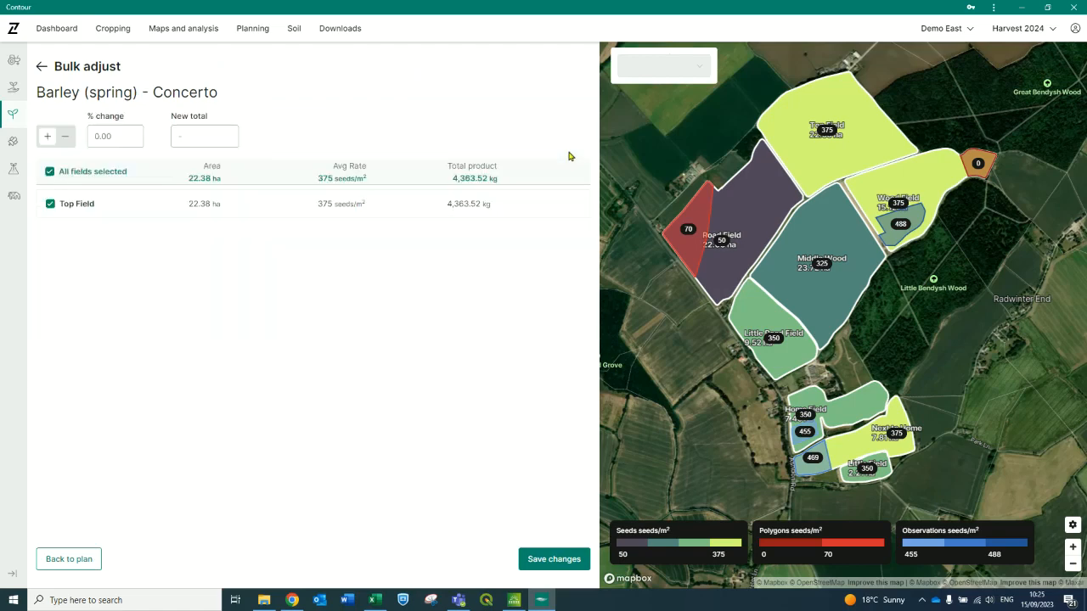
left_click(184, 135)
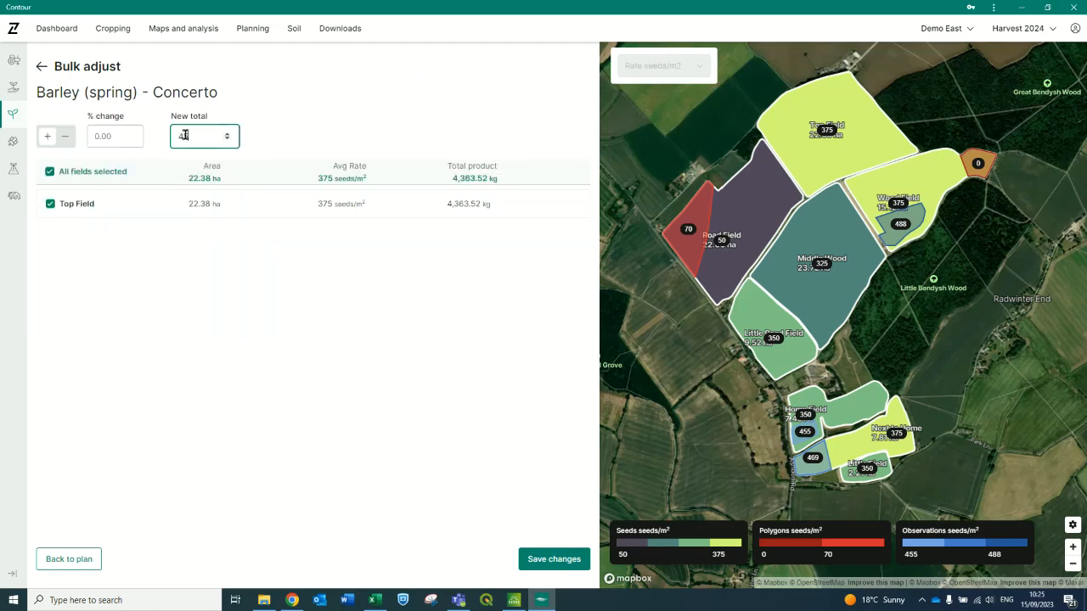
type("4500")
left_click(540, 557)
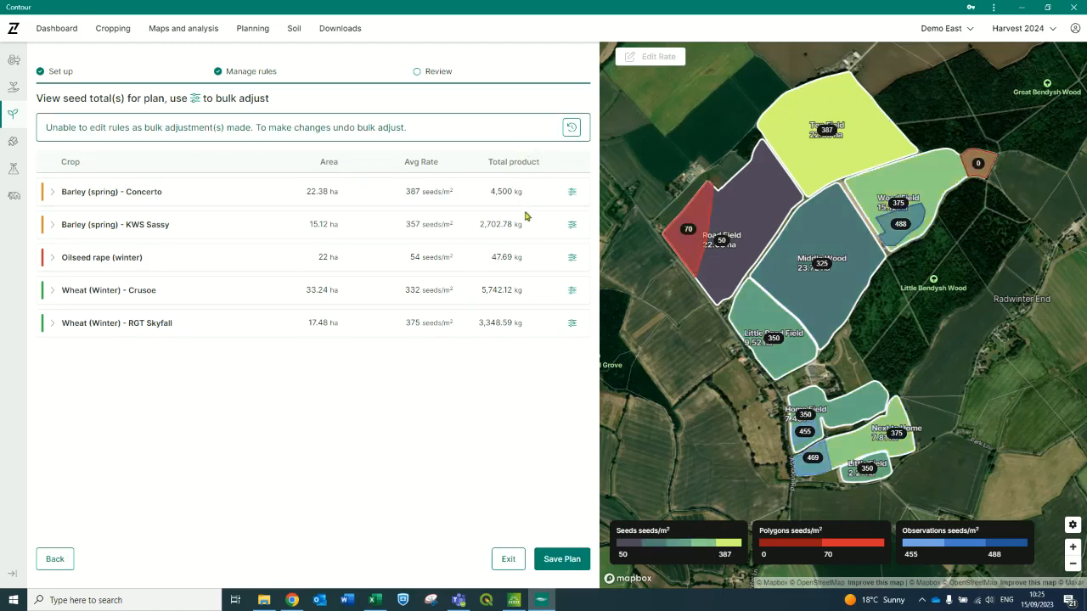
Bulk adjust Barley (spring) - KWS Sassy by an increase of 5% and save the change
left_click(573, 226)
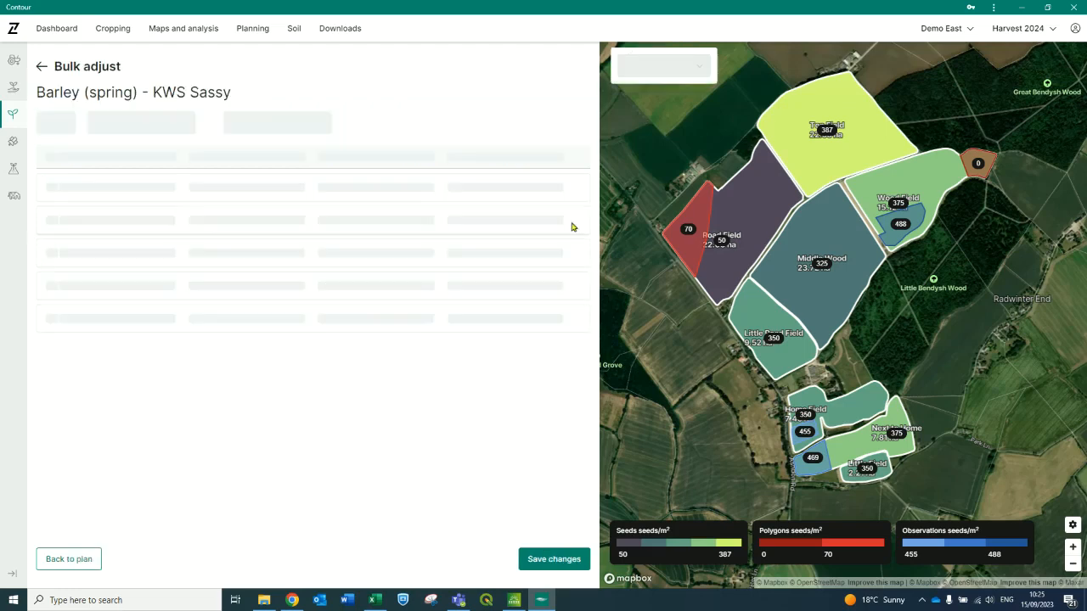
left_click(113, 136)
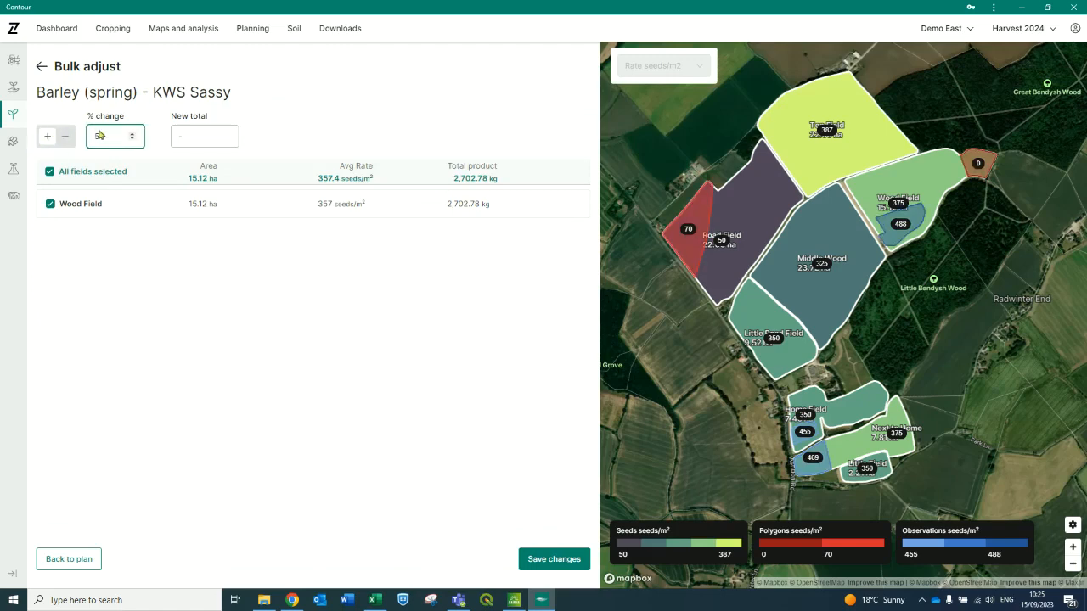
left_click(551, 556)
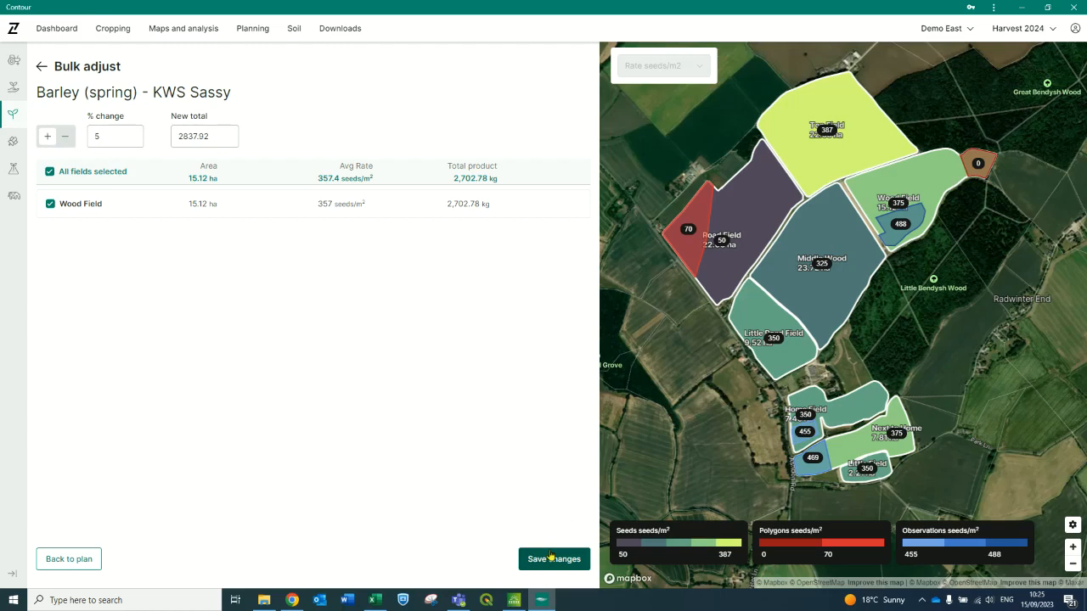
left_click(551, 558)
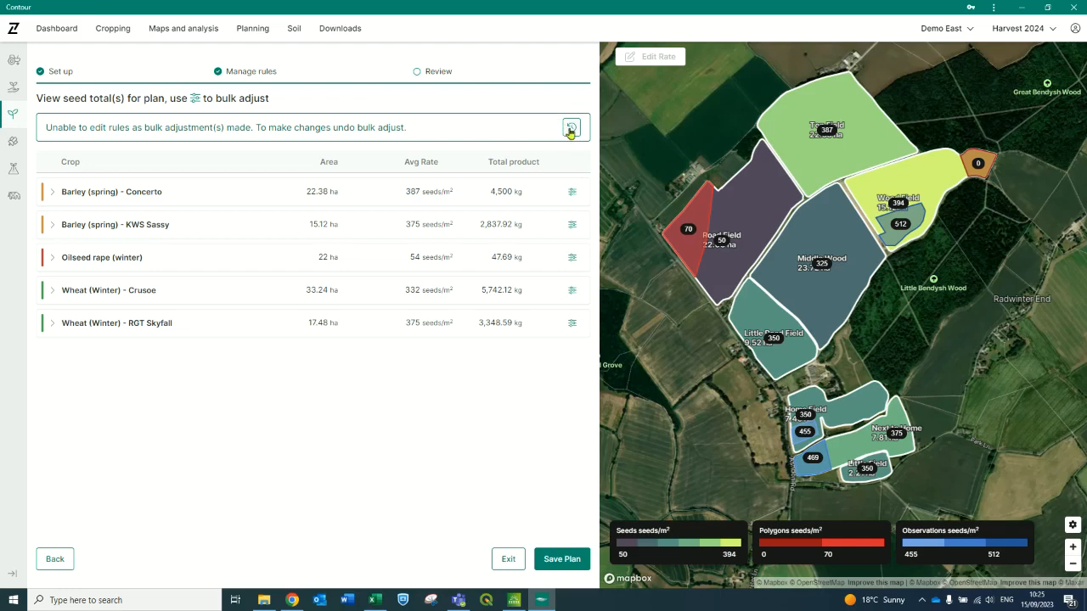
Go back to the rules stage and remove all bulk adjustments from the plan
left_click(56, 559)
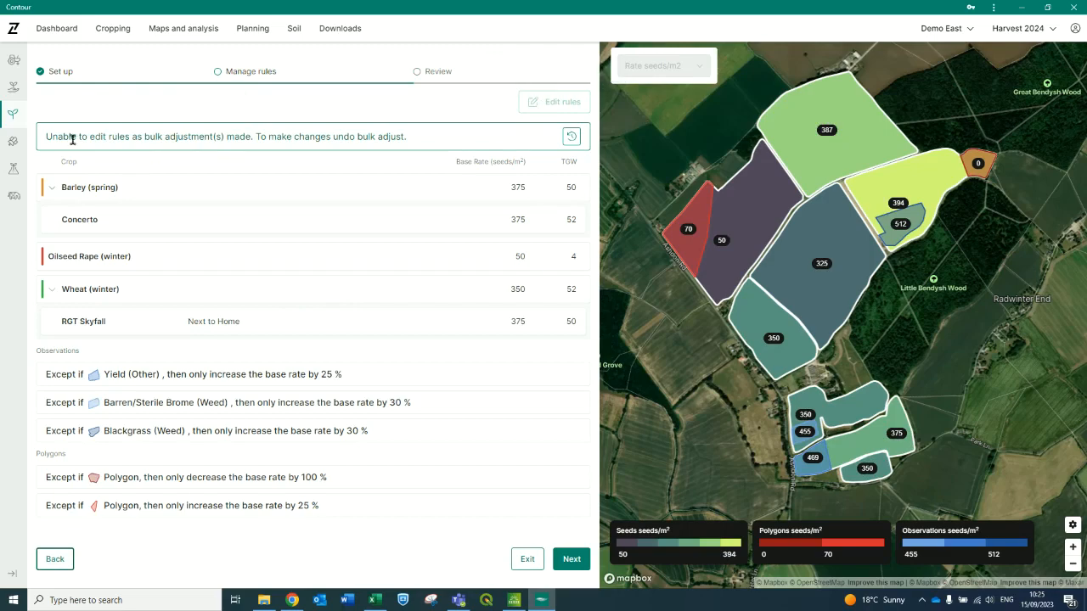
left_click(572, 136)
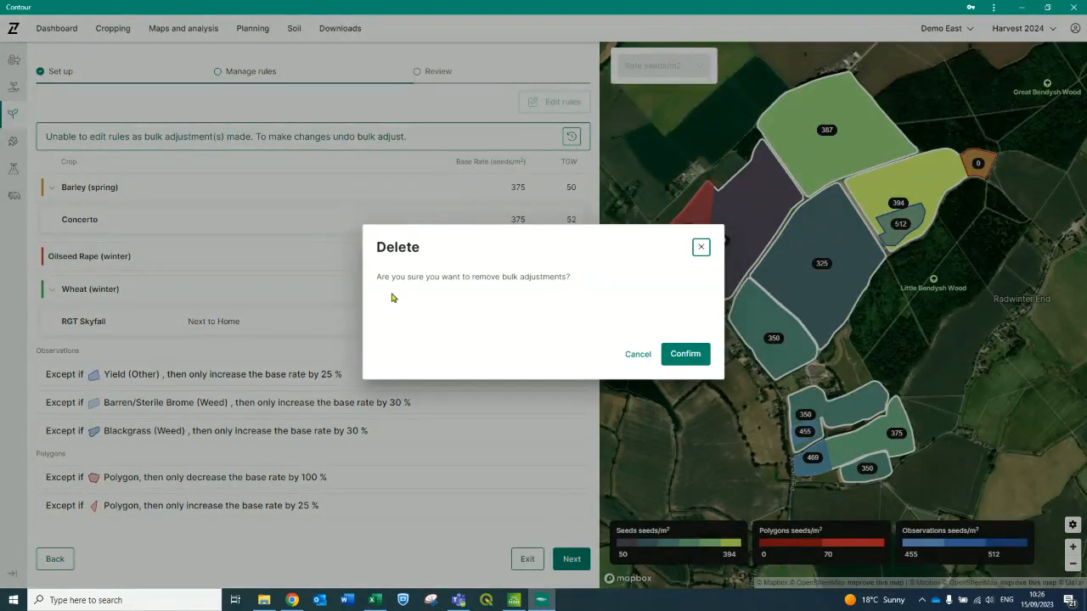
left_click(671, 354)
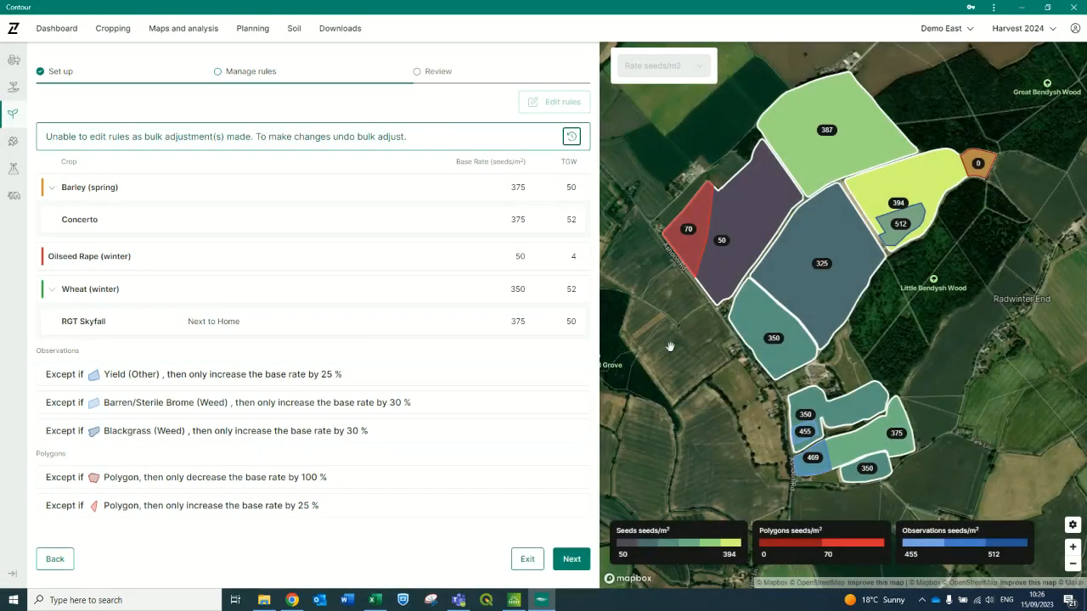
Reopen the plan rules for editing, save them as they are and return to the plan review
left_click(540, 105)
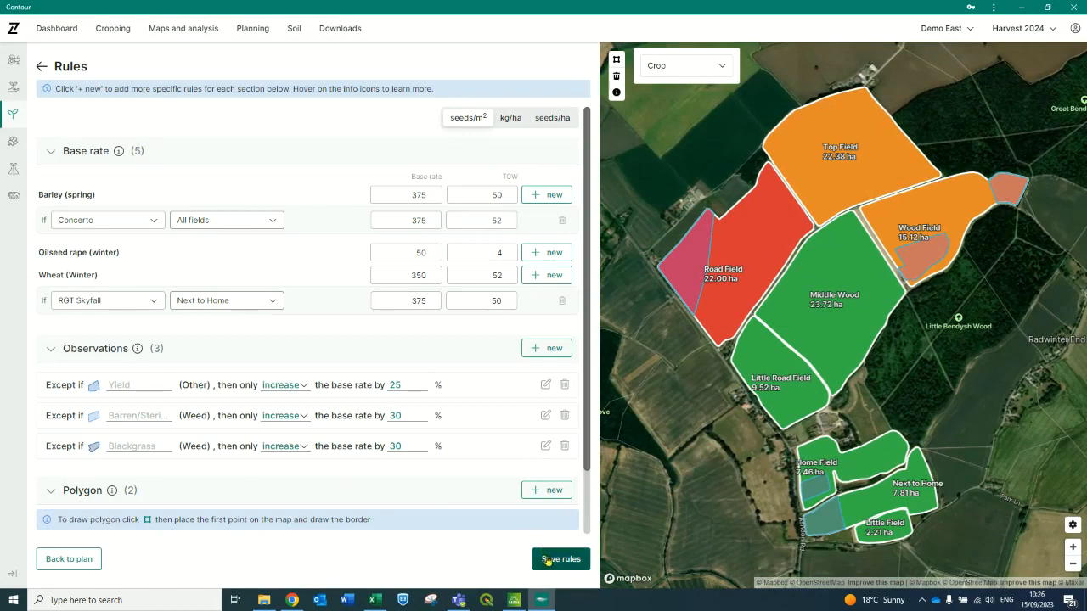
left_click(552, 566)
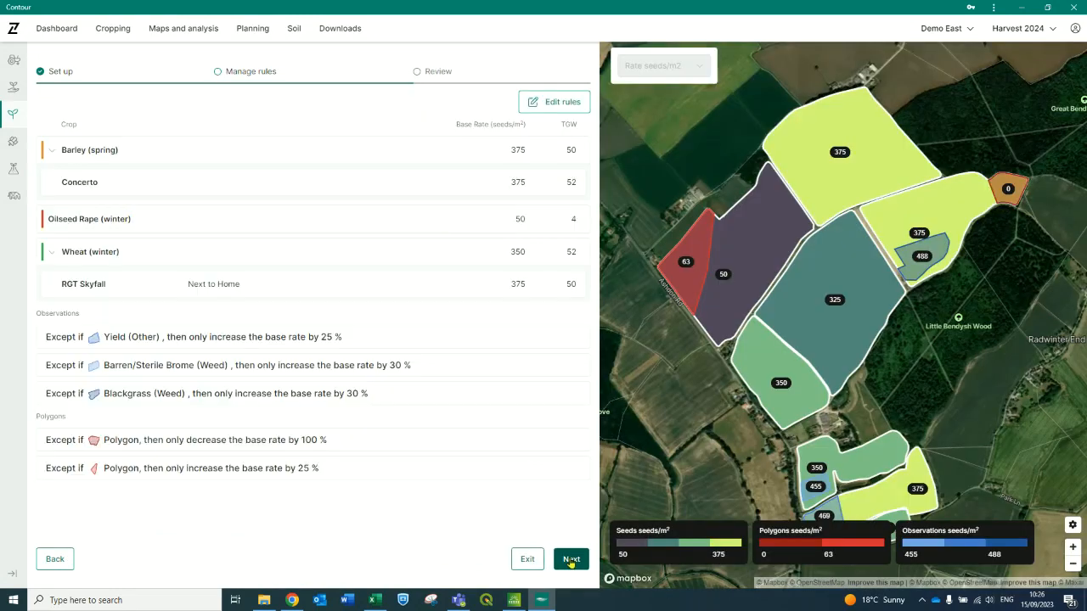
left_click(572, 560)
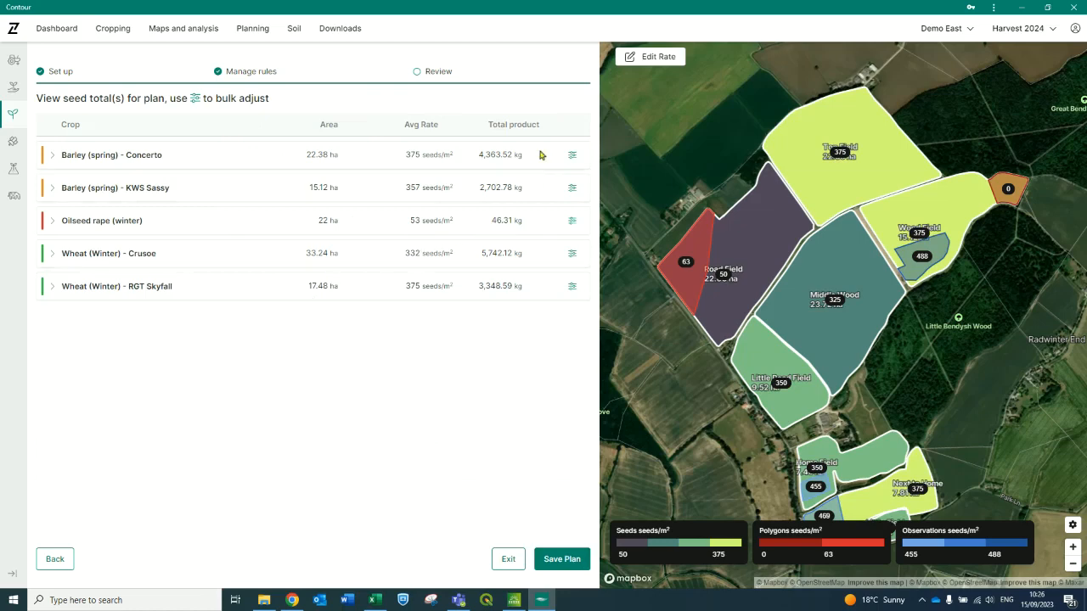
Set the total product of Barley (spring) - Concerto to 4500 kg through a bulk adjustment and save it
left_click(572, 155)
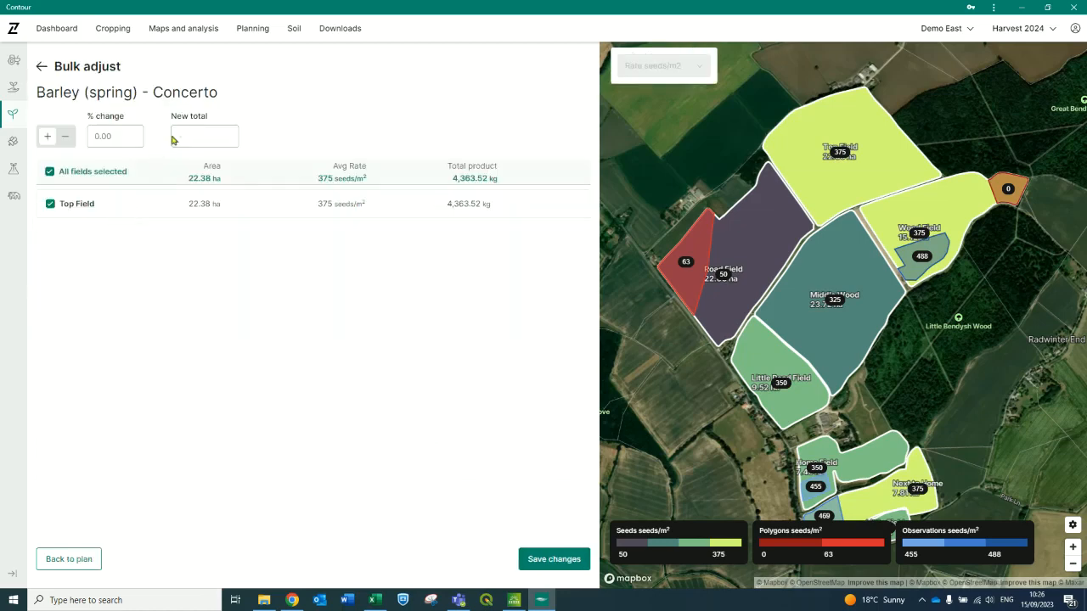
left_click(188, 133)
type("4500")
left_click(557, 557)
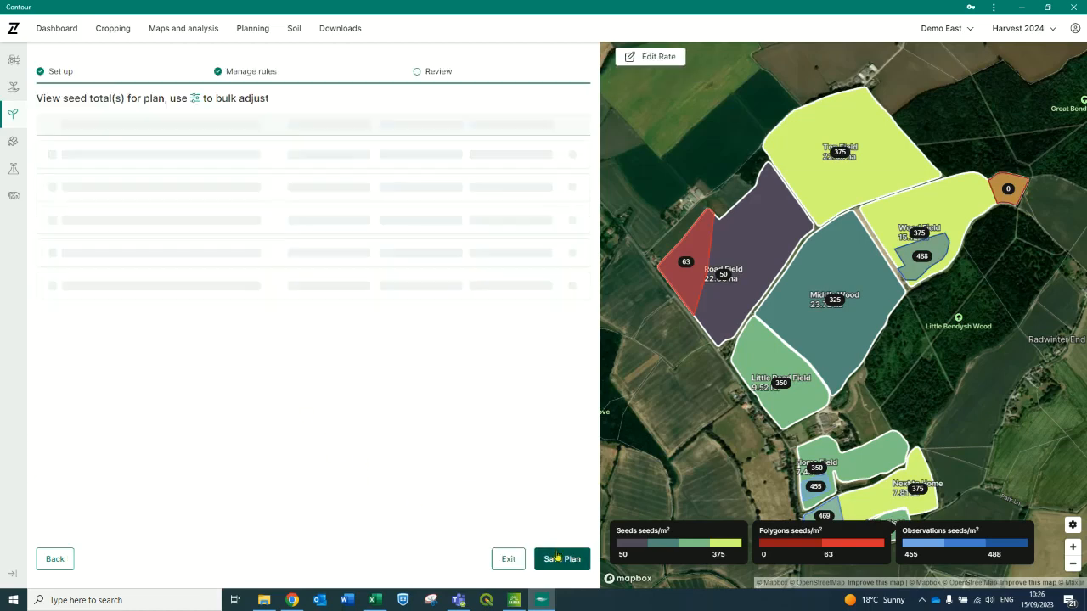
Bulk adjust Barley (spring) - KWS Sassy by an increase of 5%, then save the seed plan
left_click(573, 186)
left_click(125, 136)
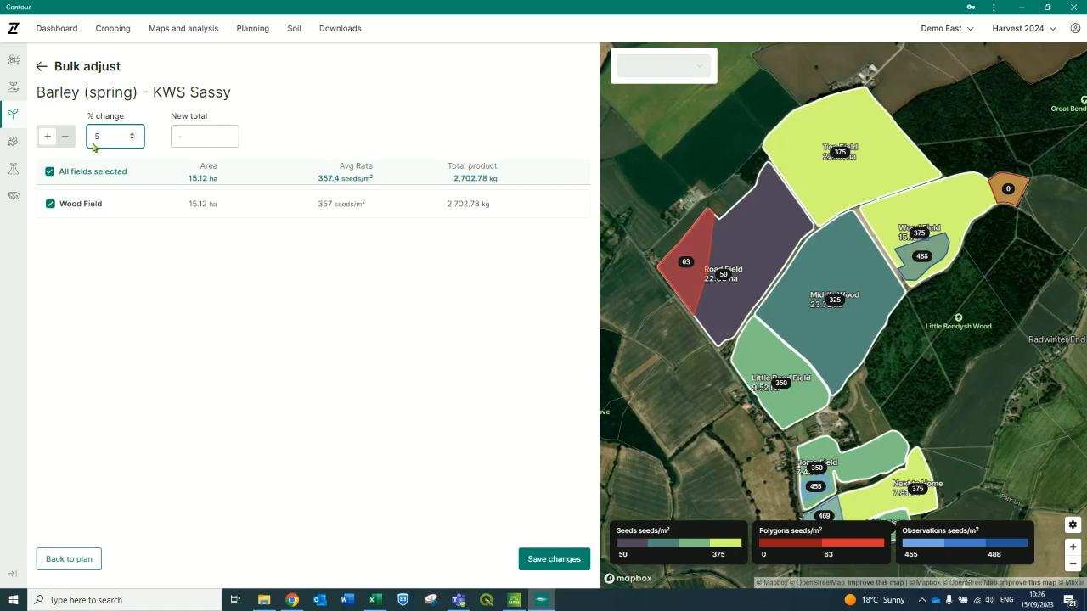
left_click(535, 553)
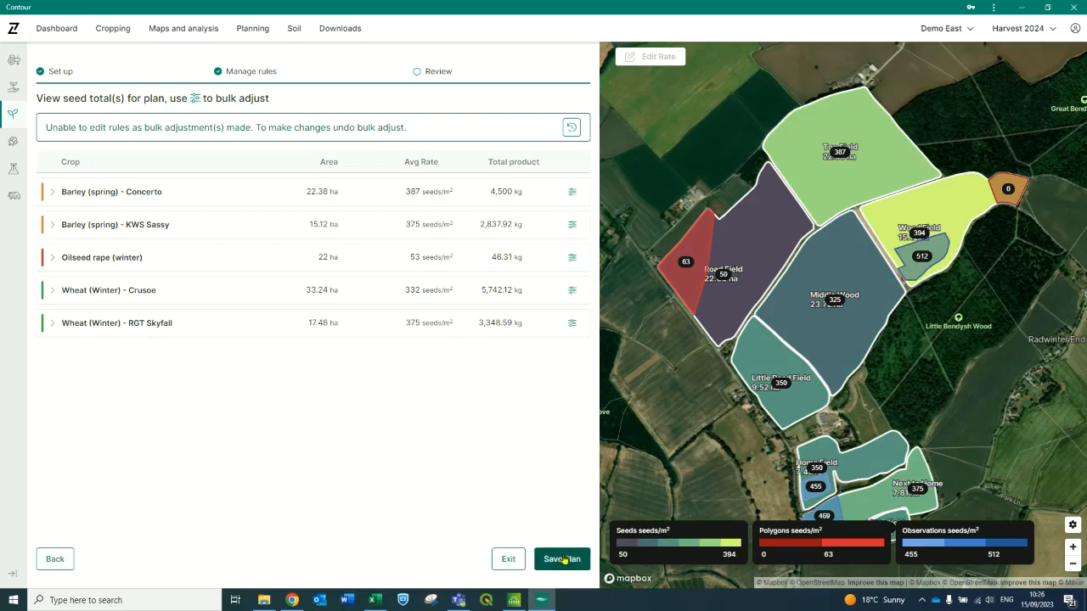
left_click(562, 559)
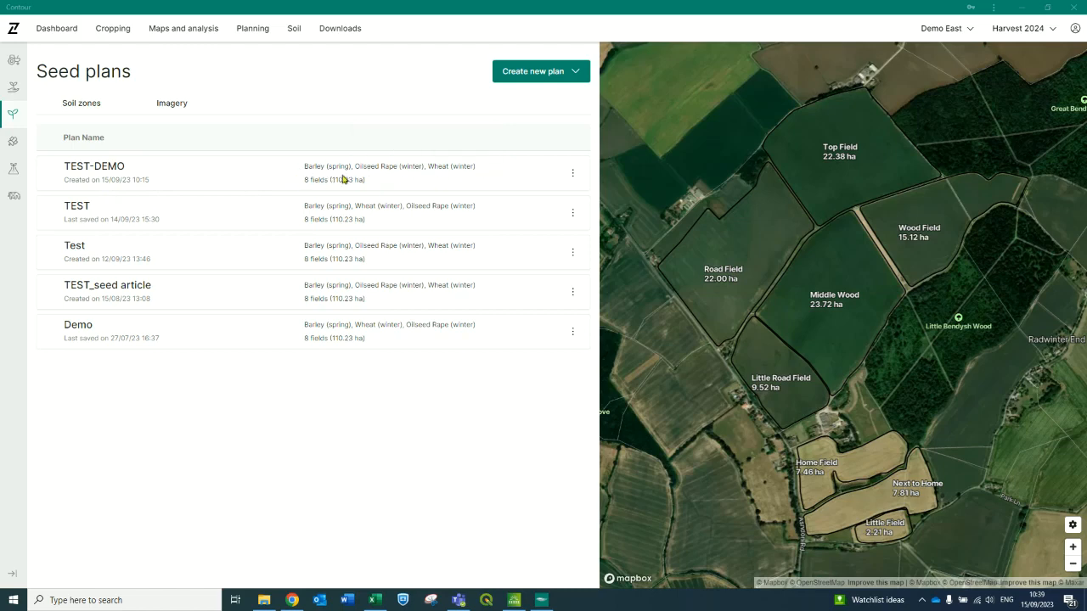
Open the saved TEST-DEMO plan for editing to view its setup, and exit without making changes
left_click(572, 174)
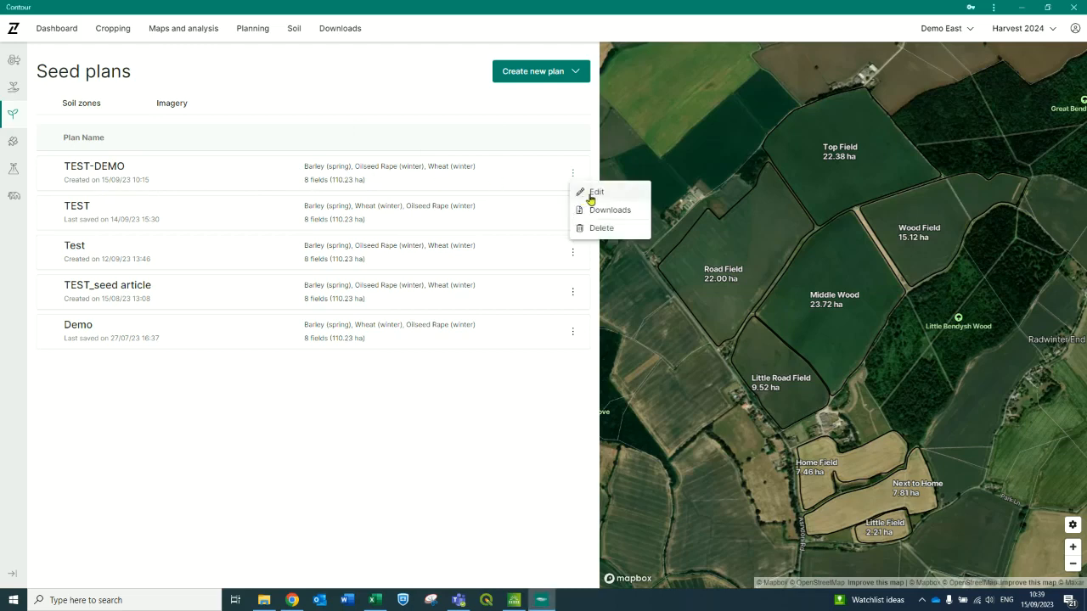
left_click(592, 196)
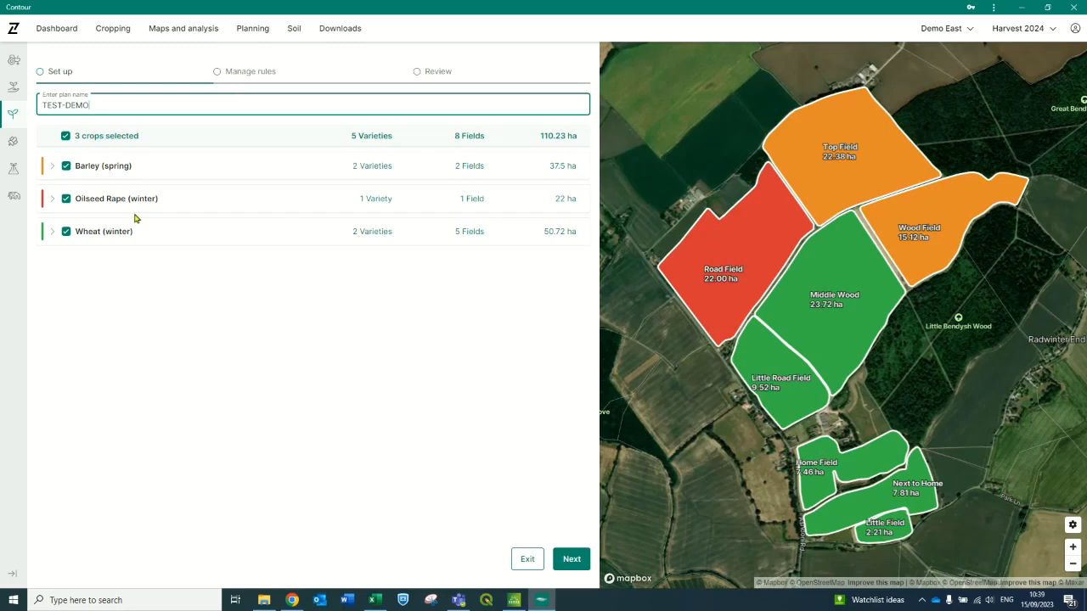
left_click(528, 559)
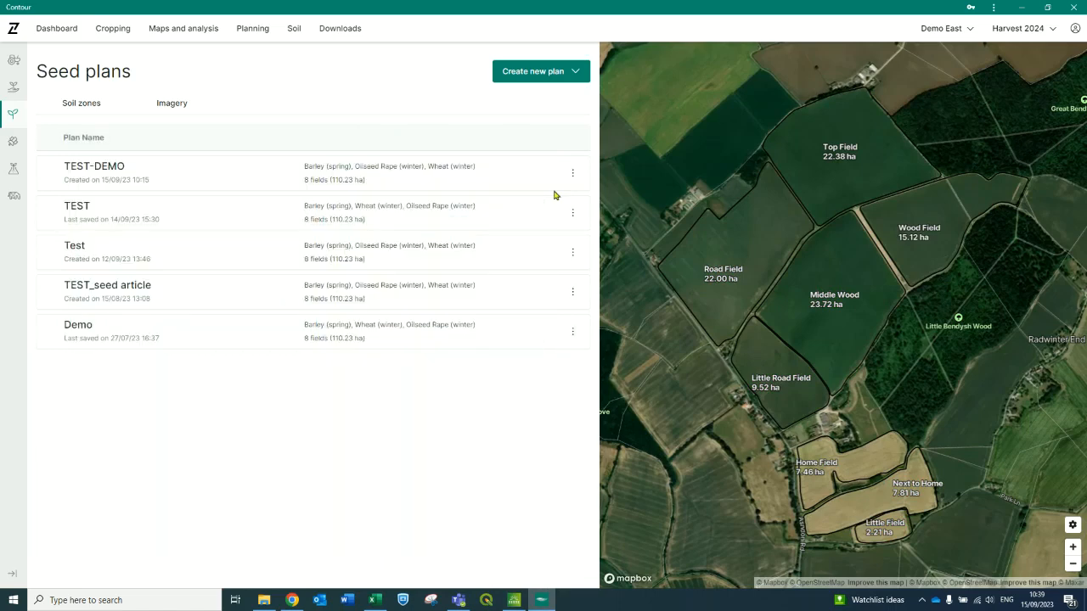
Download the job sheet report for the TEST-DEMO seed plan
left_click(573, 175)
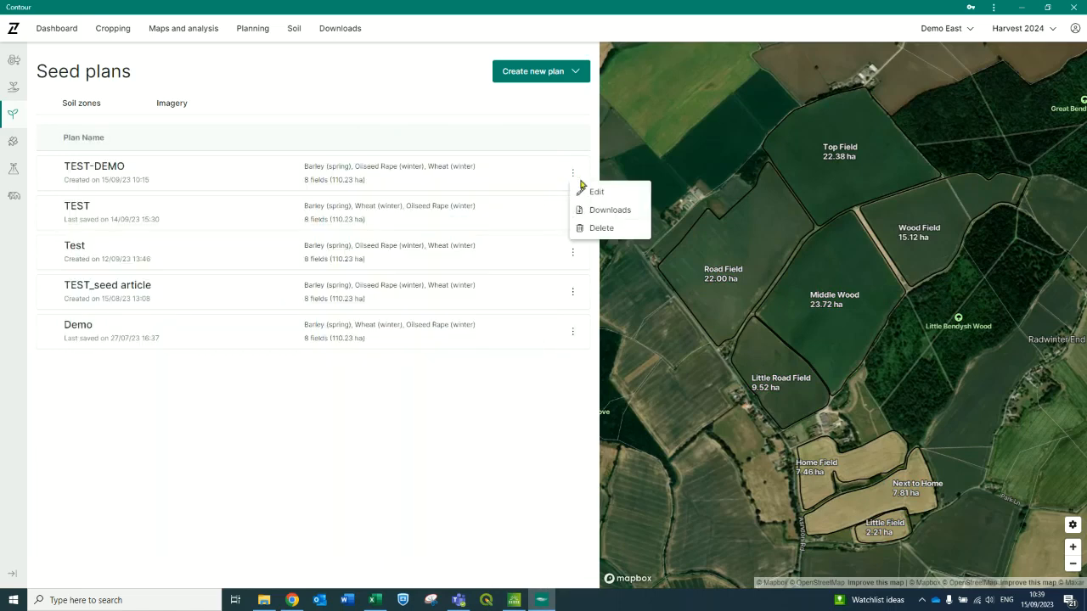
left_click(618, 212)
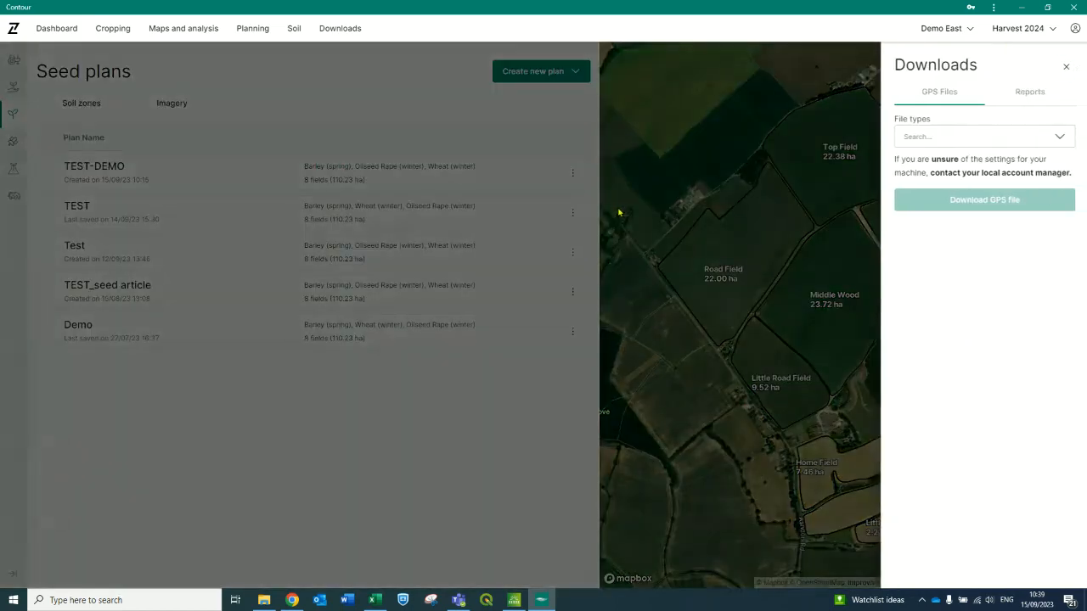
left_click(1022, 95)
left_click(1017, 151)
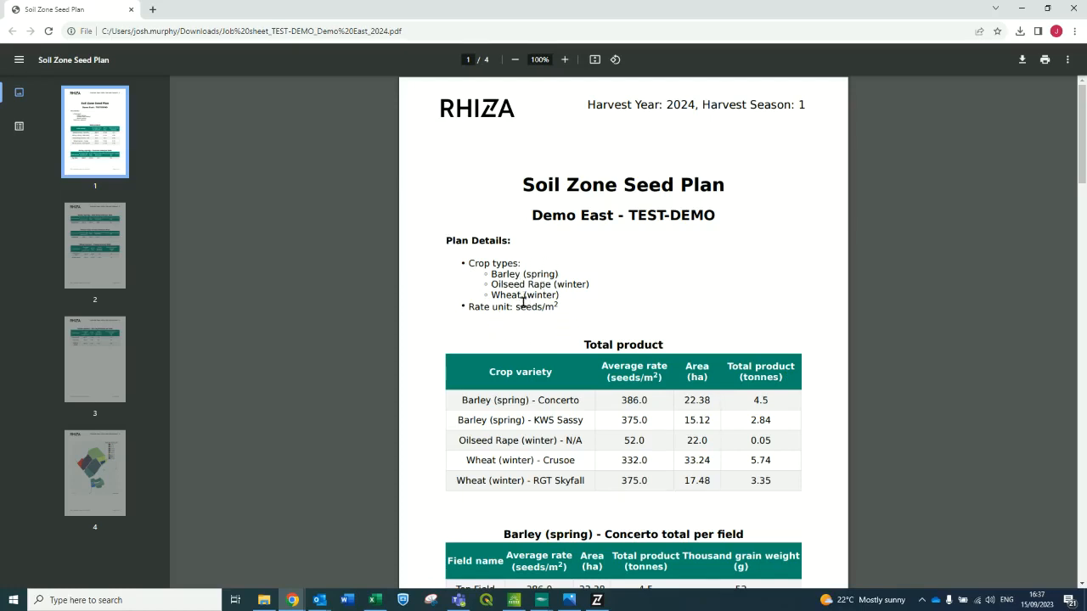
Examine the TEST-DEMO job sheet PDF, from the total product and per-field tables to the seed rate map on the last page
scroll(523, 302, "down", 3)
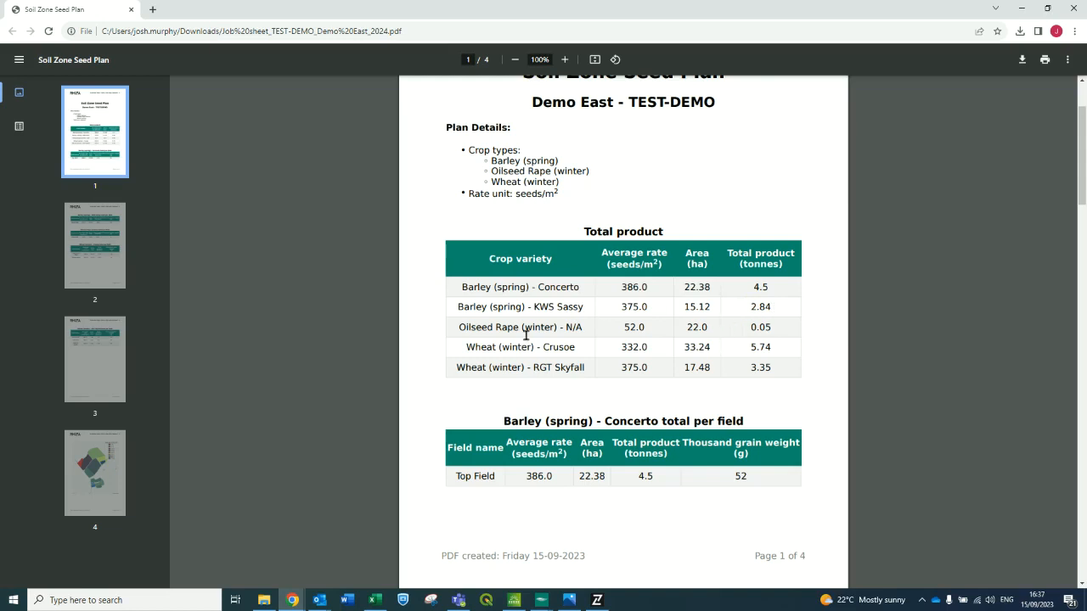
scroll(523, 348, "down", 3)
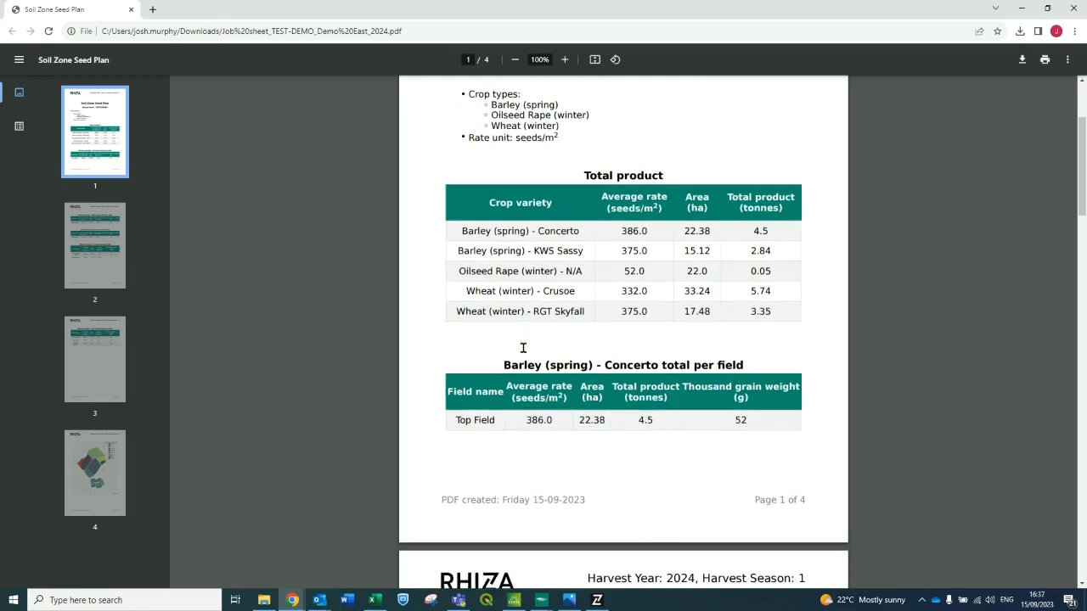
scroll(524, 347, "down", 3)
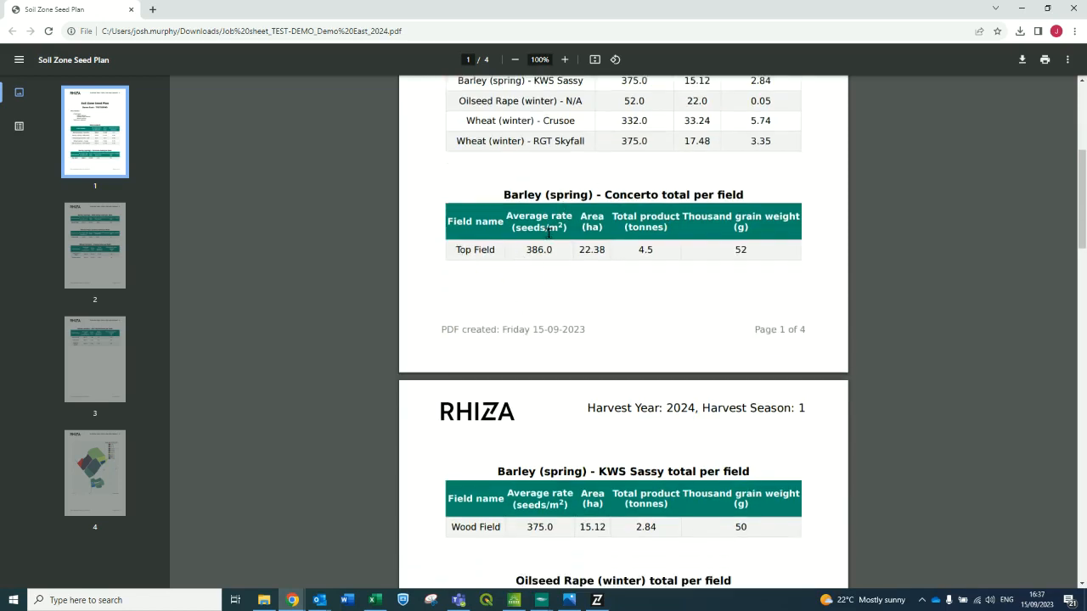
scroll(581, 288, "down", 5)
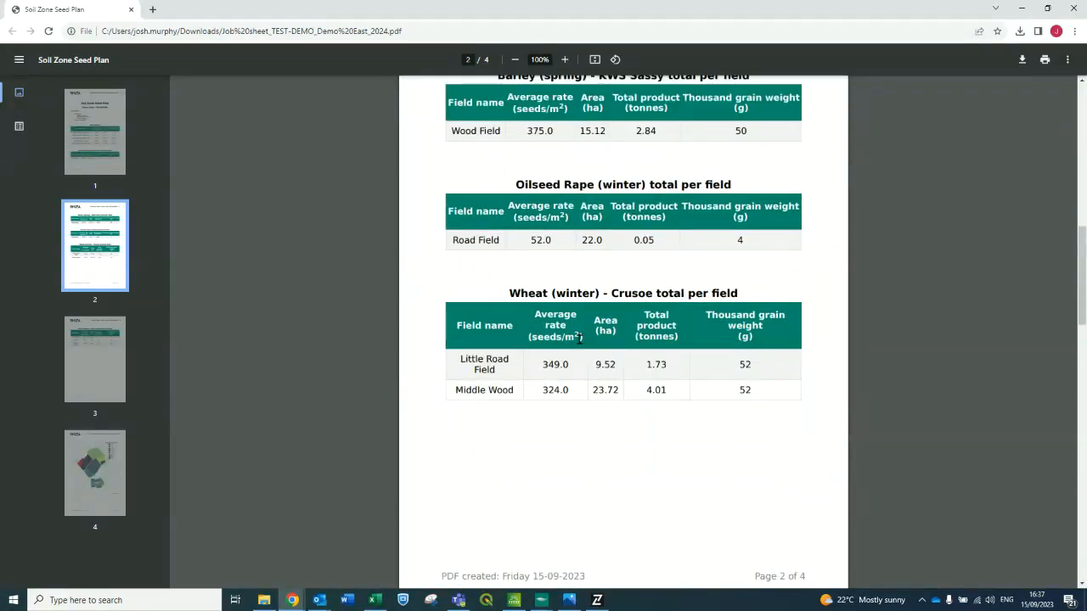
scroll(581, 338, "down", 1)
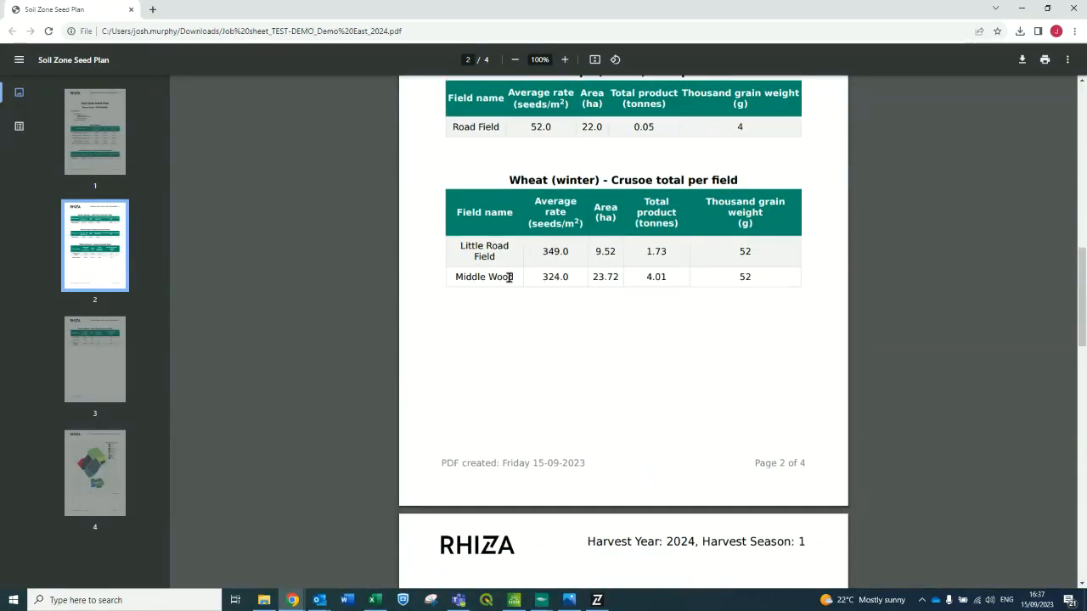
scroll(510, 277, "down", 1)
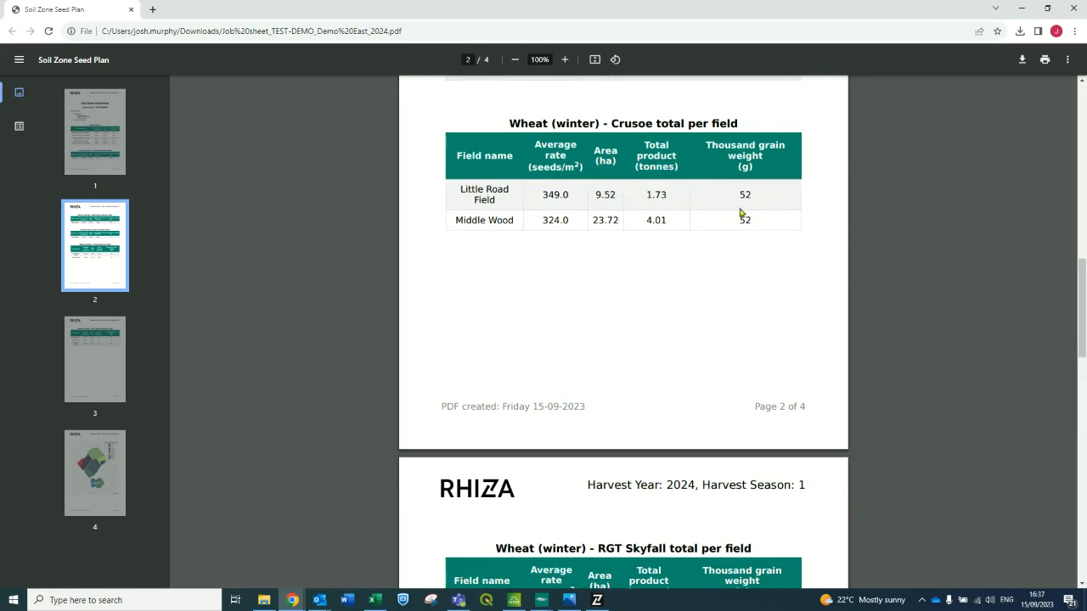
scroll(682, 259, "down", 5)
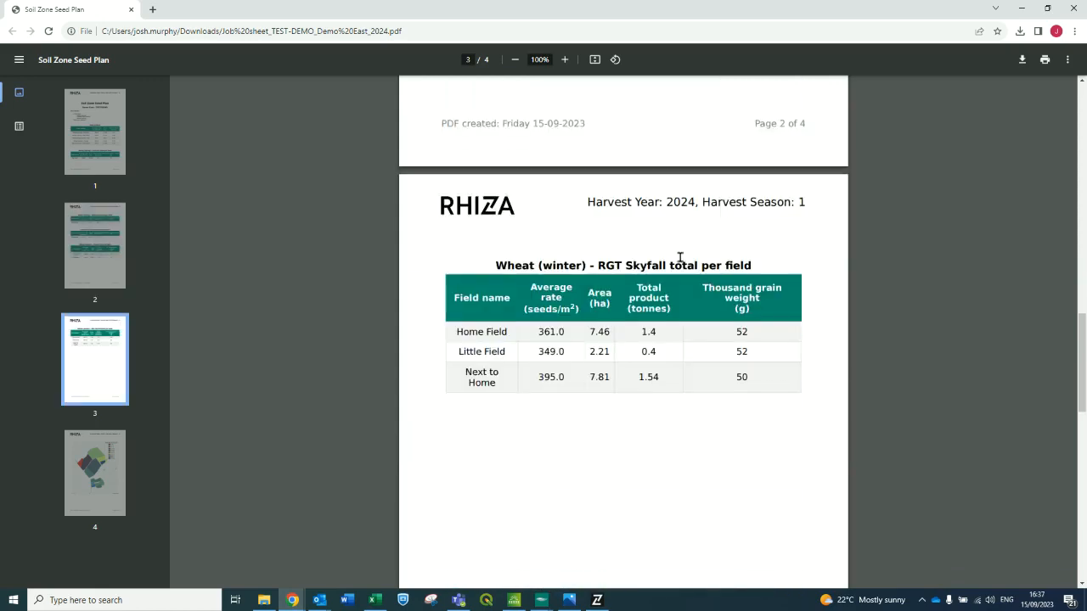
scroll(669, 330, "down", 7)
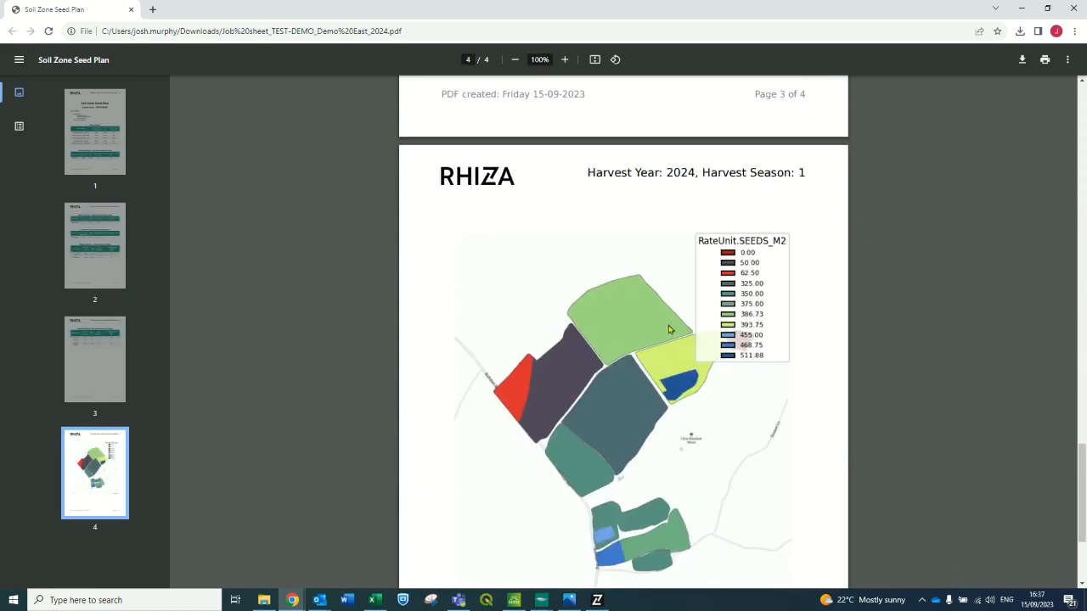